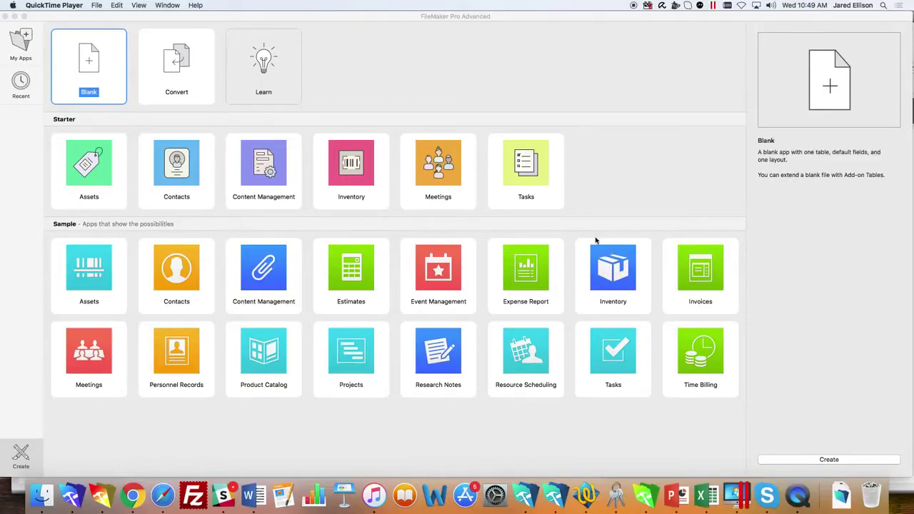
Switch to FileMaker Pro Advanced and view its command for creating a new file.
{"action": "left_click", "coordinate": [97, 6]}
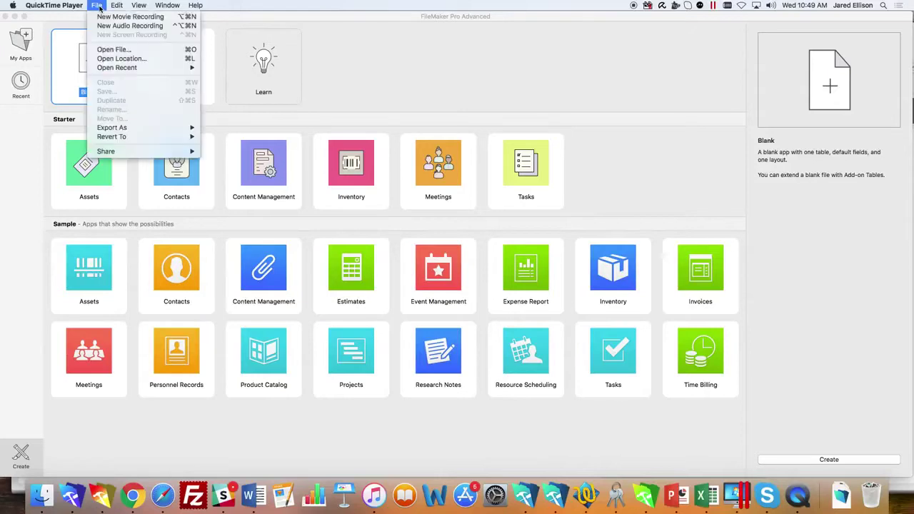
{"action": "left_click", "coordinate": [236, 27]}
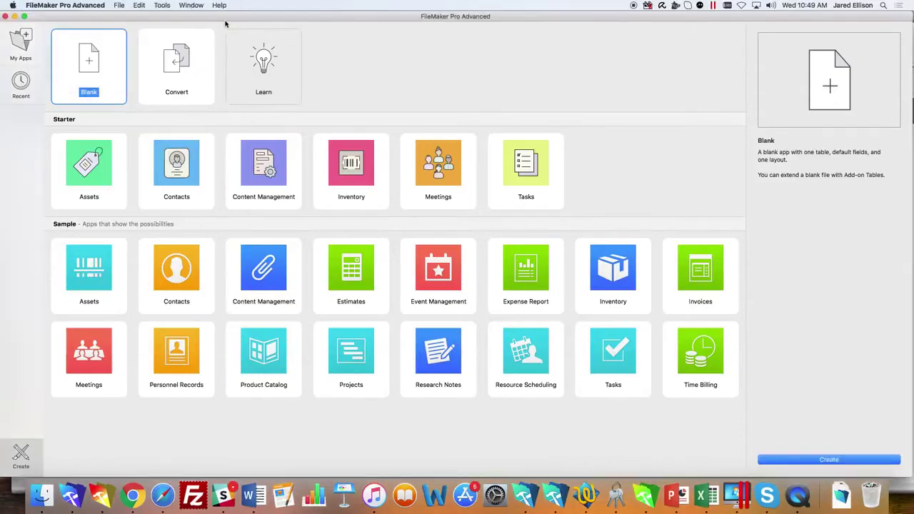
{"action": "left_click", "coordinate": [116, 5]}
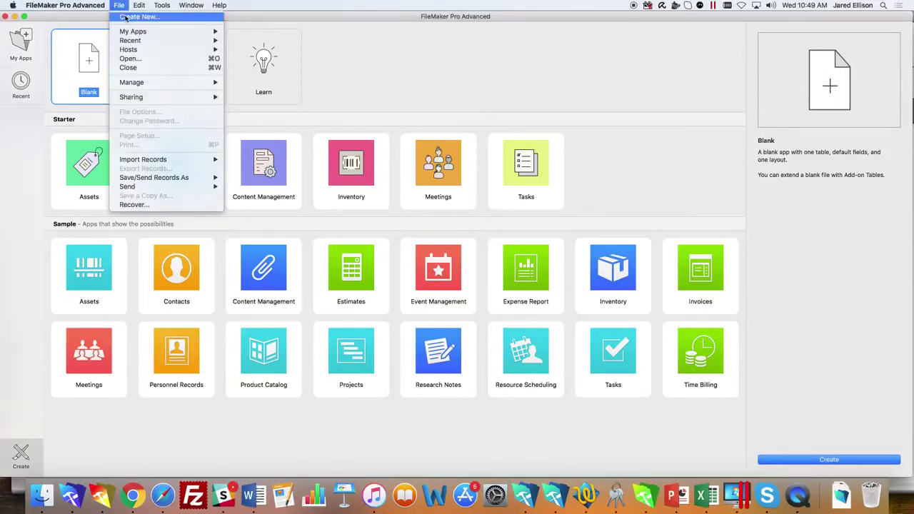
{"action": "left_click", "coordinate": [360, 53]}
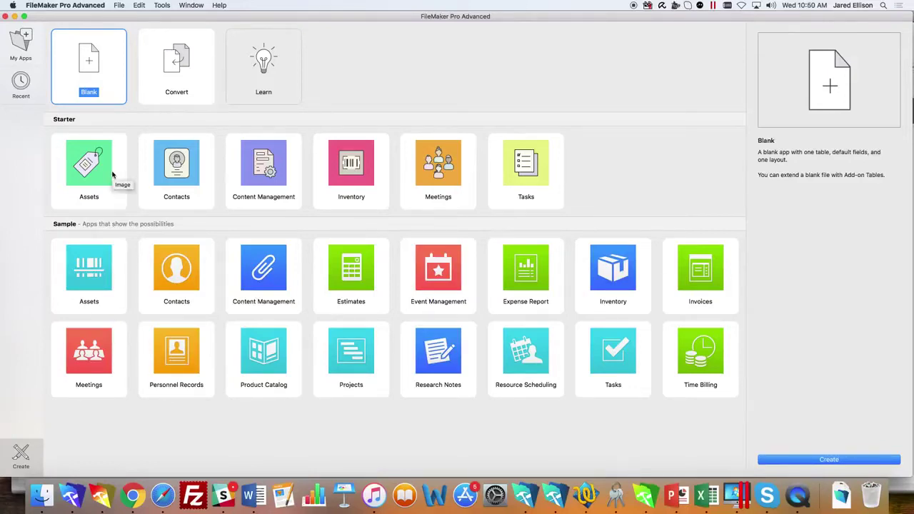
Move the Assets window fully into view and enter Computer as the asset's name.
{"action": "left_click", "coordinate": [17, 17]}
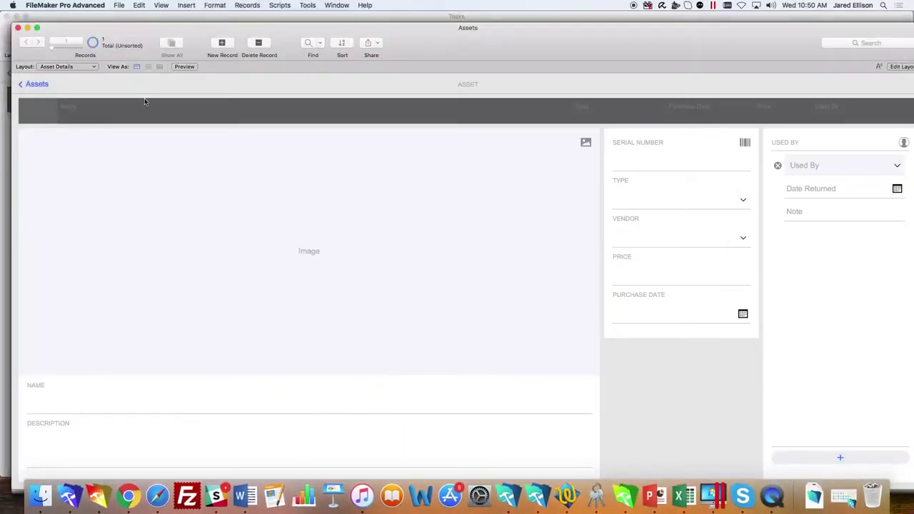
{"action": "mouse_move", "coordinate": [143, 24]}
{"action": "left_mouse_down"}
{"action": "mouse_move", "coordinate": [127, 4]}
{"action": "mouse_move", "coordinate": [129, 19]}
{"action": "left_mouse_up"}
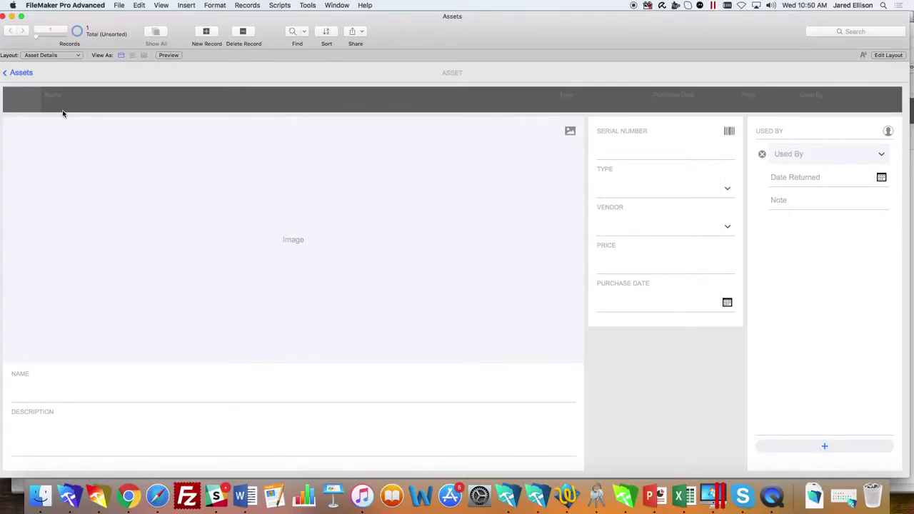
{"action": "left_click", "coordinate": [57, 392]}
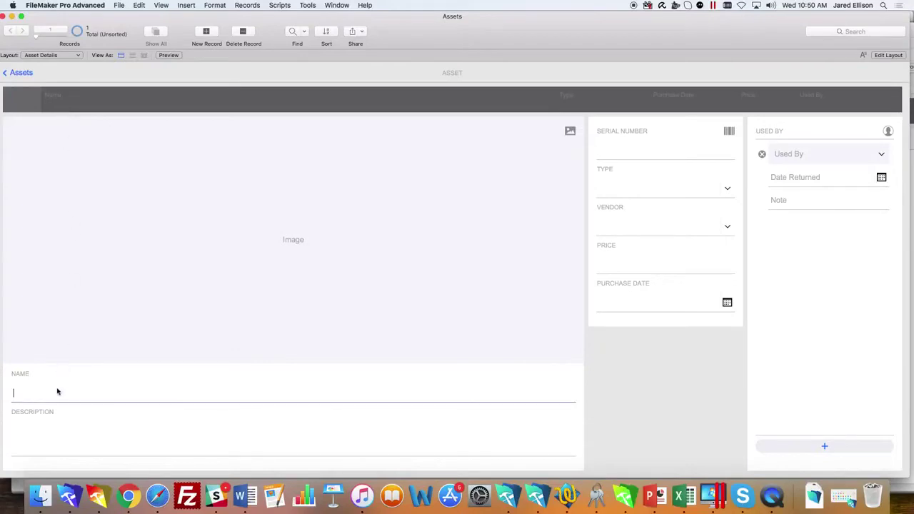
{"action": "type", "text": "Capn"}
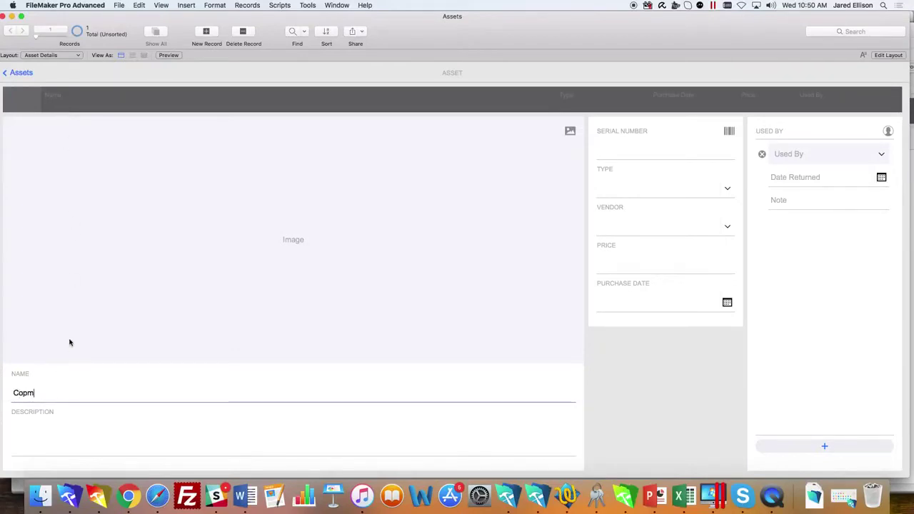
{"action": "key", "text": "BackSpace"}
{"action": "key", "text": "BackSpace"}
{"action": "key", "text": "BackSpace"}
{"action": "type", "text": "omputer"}
{"action": "left_click", "coordinate": [76, 437]}
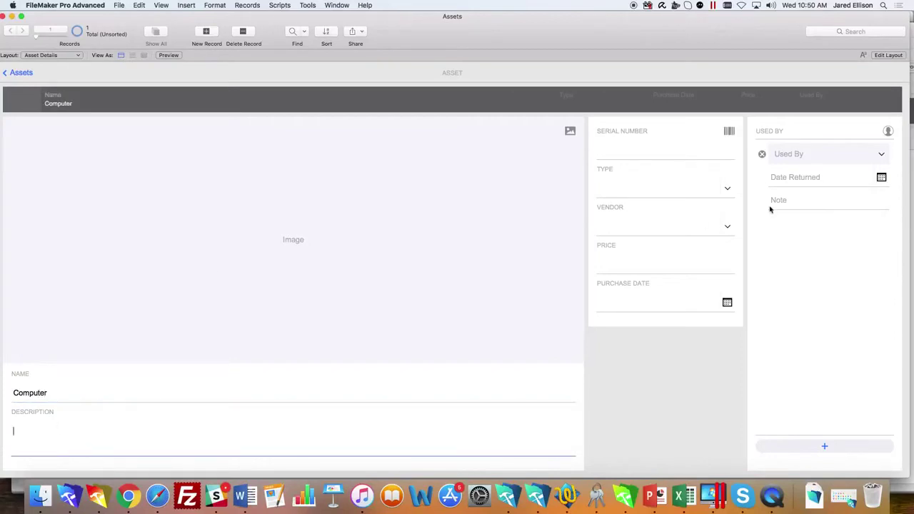
Set the asset's price to 20 and its purchase date to 6/27/2018.
{"action": "left_click", "coordinate": [649, 150]}
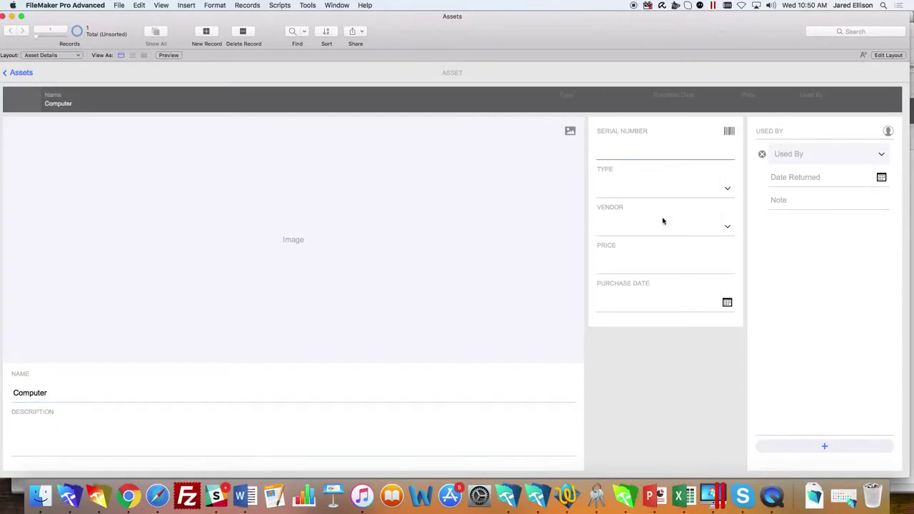
{"action": "left_click", "coordinate": [669, 246]}
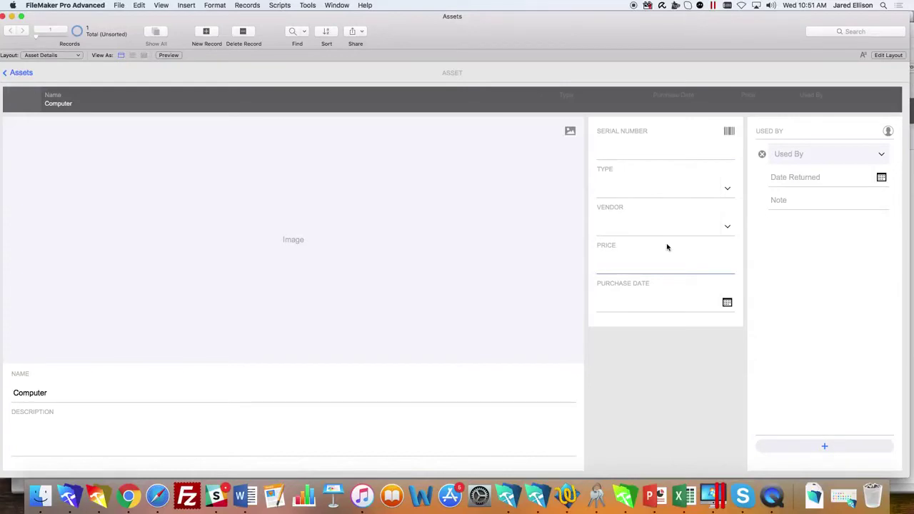
{"action": "type", "text": "20"}
{"action": "left_click", "coordinate": [727, 303]}
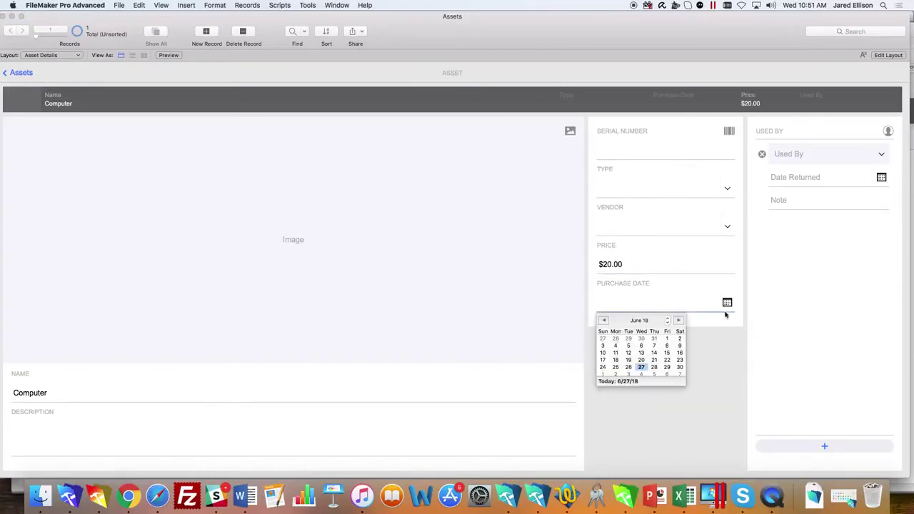
{"action": "left_click", "coordinate": [641, 368]}
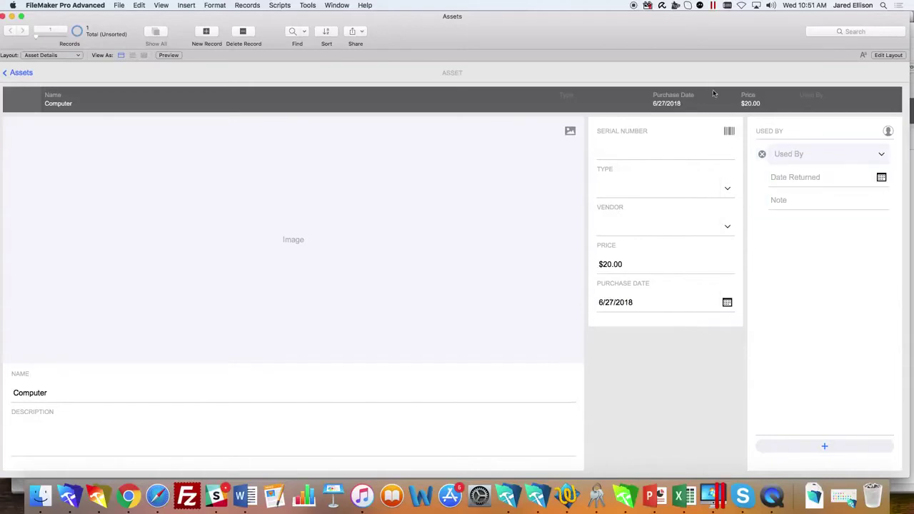
Enter desktop as the asset's type and close the Assets window.
{"action": "left_click", "coordinate": [651, 189]}
{"action": "type", "text": "desktop"}
{"action": "left_click", "coordinate": [682, 346]}
{"action": "left_click", "coordinate": [3, 17]}
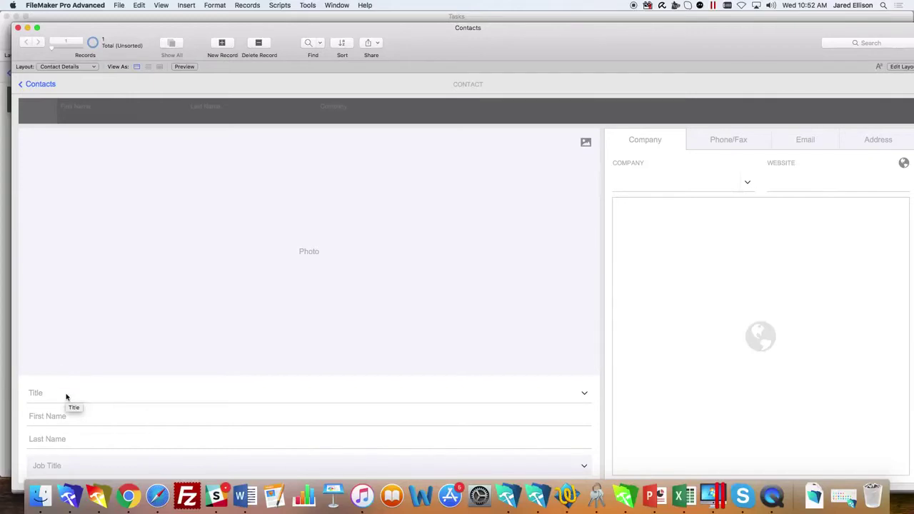
Set the contact's title to Mr. and enter the contact's first and last name.
{"action": "left_click", "coordinate": [66, 394]}
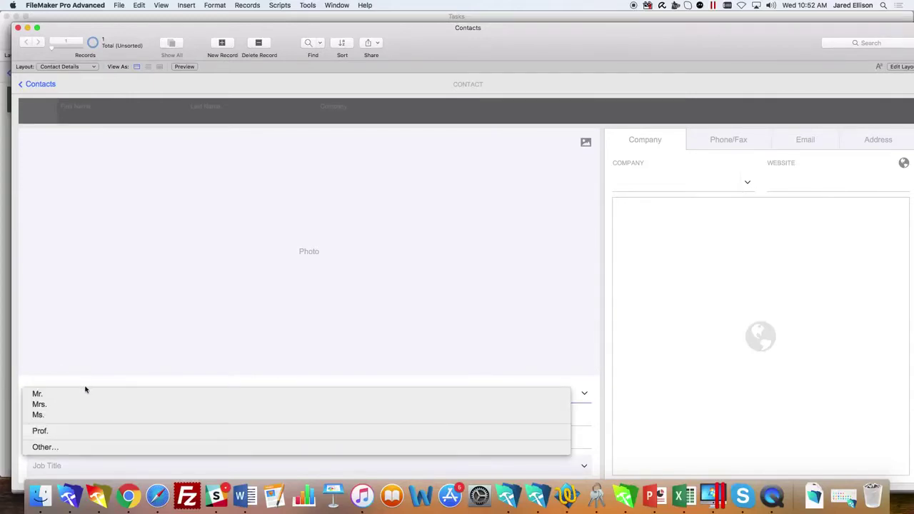
{"action": "key", "text": "Down"}
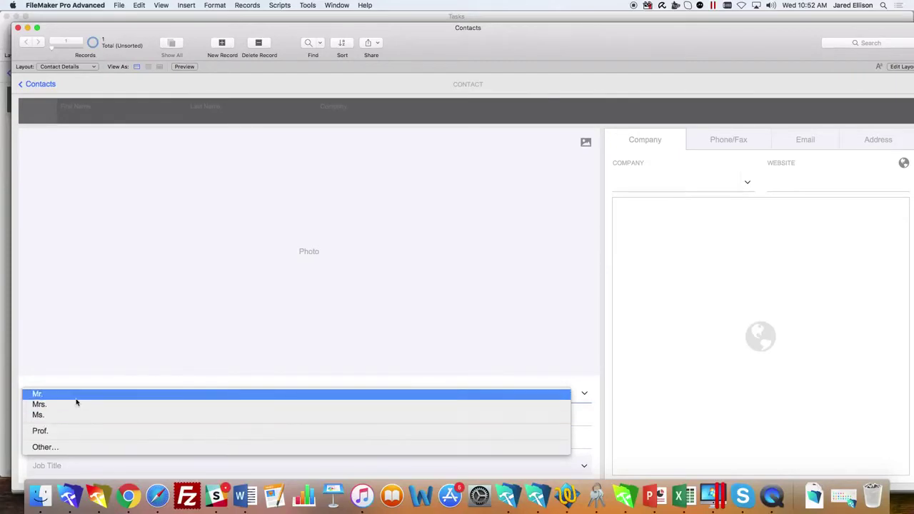
{"action": "left_click", "coordinate": [76, 400]}
{"action": "left_click", "coordinate": [79, 416]}
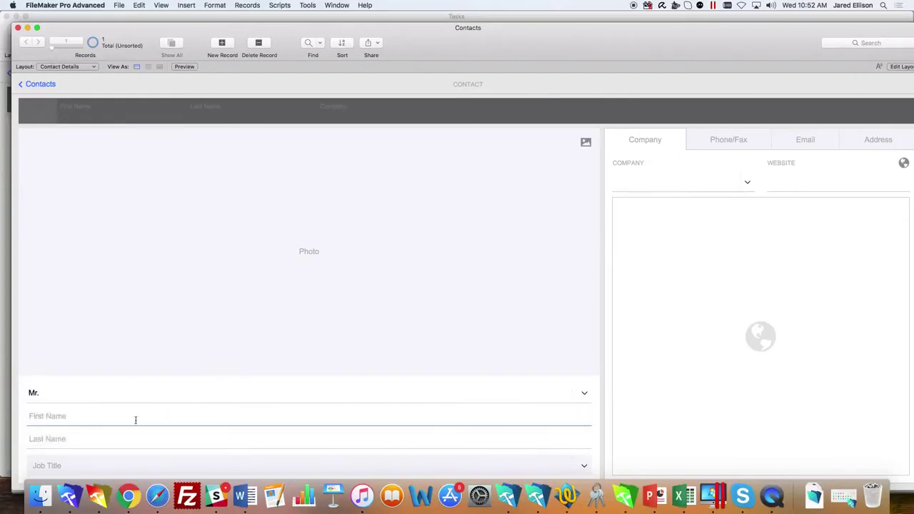
{"action": "type", "text": "John"}
{"action": "key", "text": "Tab"}
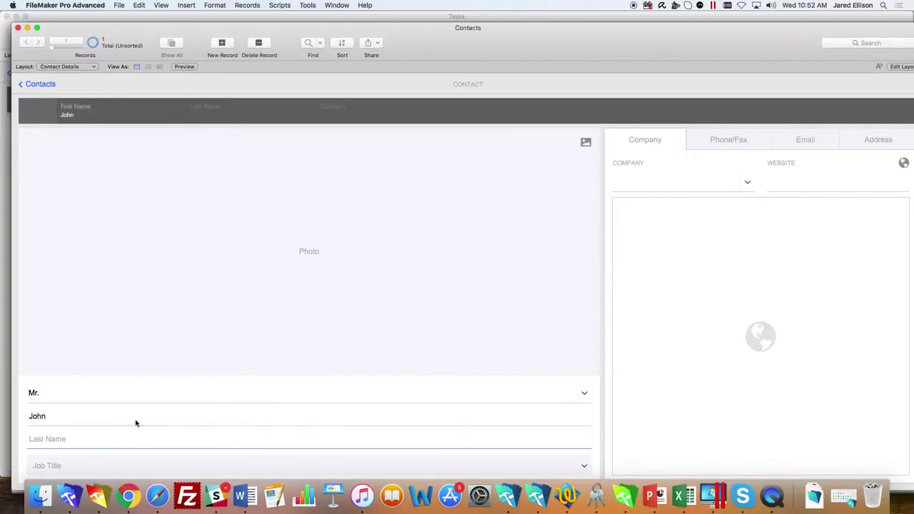
{"action": "type", "text": "Doe"}
Enter Professor as the contact's job title and DB Services as the company.
{"action": "left_click", "coordinate": [112, 465]}
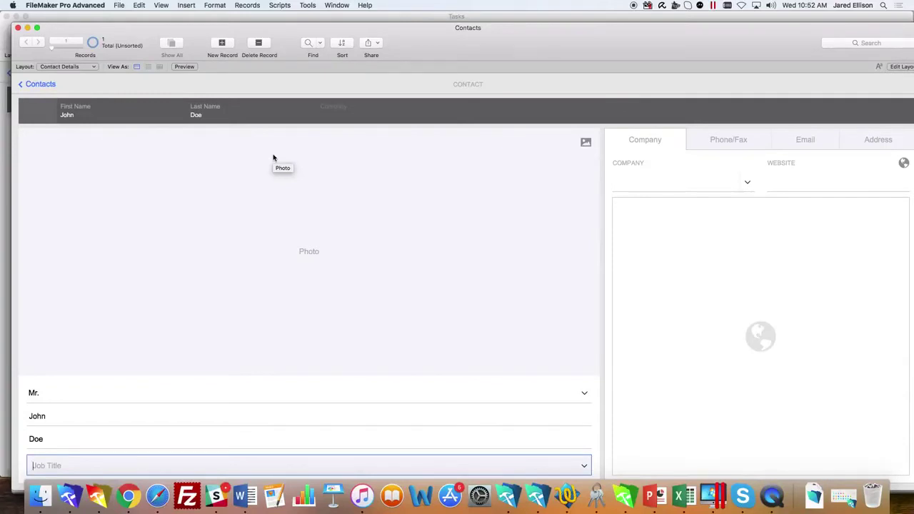
{"action": "type", "text": "Professor"}
{"action": "left_click_drag", "start_coordinate": [676, 39], "coordinate": [657, 10]}
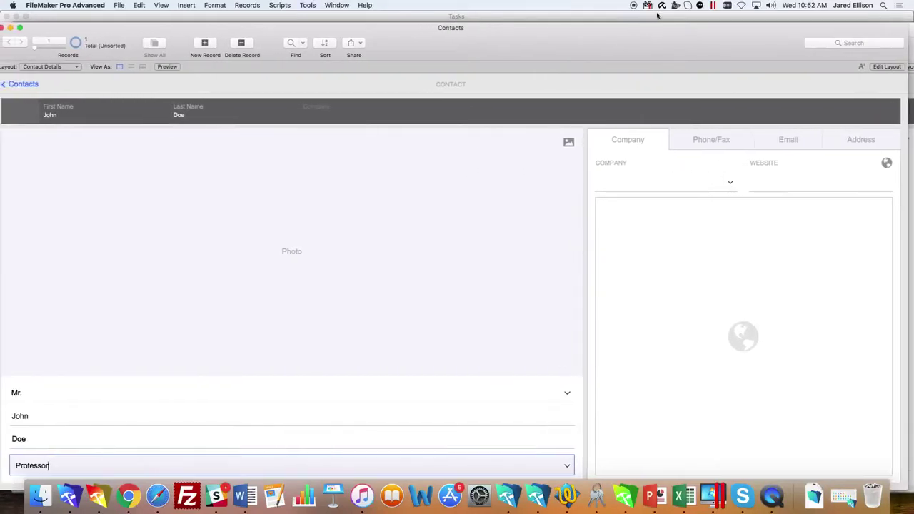
{"action": "left_click", "coordinate": [623, 181]}
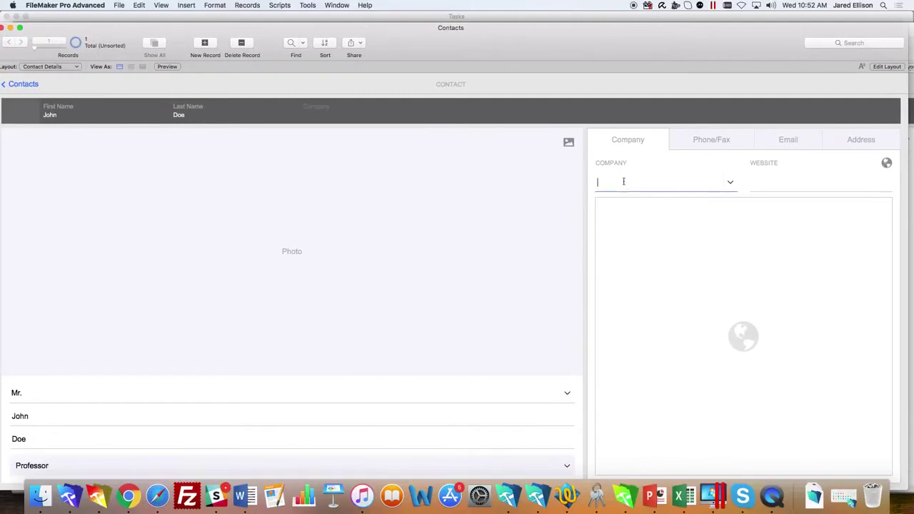
{"action": "type", "text": "DB Services"}
{"action": "left_click", "coordinate": [783, 195]}
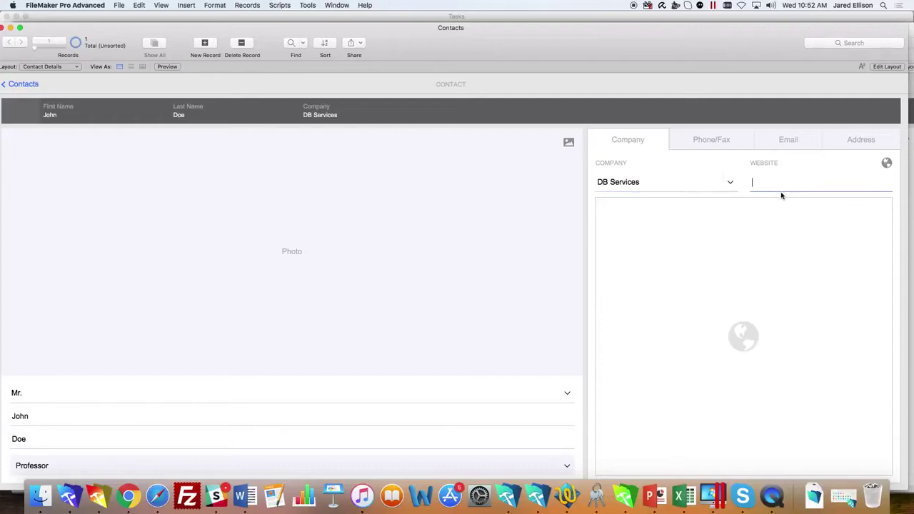
Examine the contact's phone/fax, email and address fields with their type options, and close the Contacts window.
{"action": "left_click", "coordinate": [725, 145]}
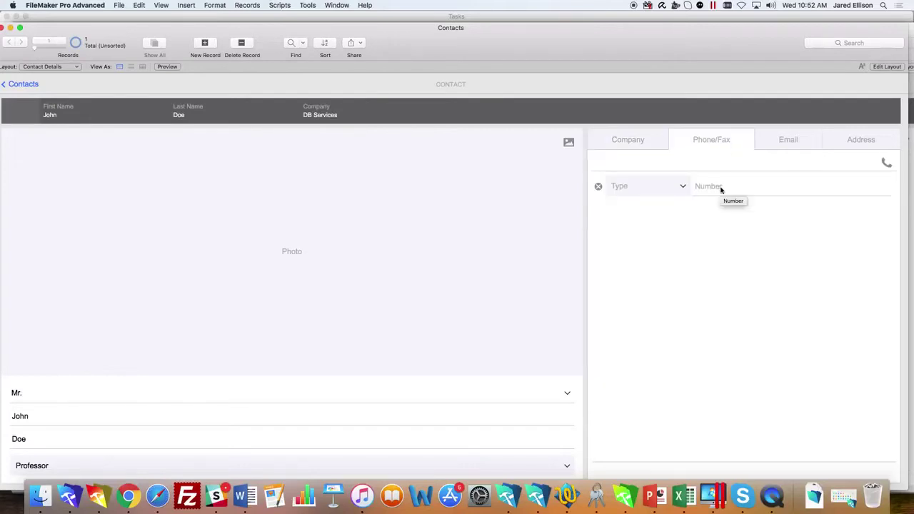
{"action": "left_click", "coordinate": [684, 187]}
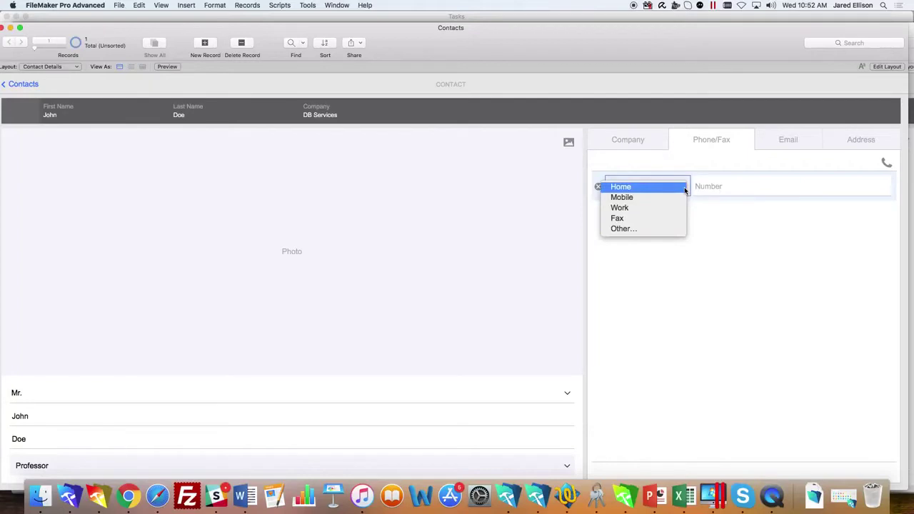
{"action": "left_click", "coordinate": [764, 167]}
{"action": "left_click", "coordinate": [775, 147]}
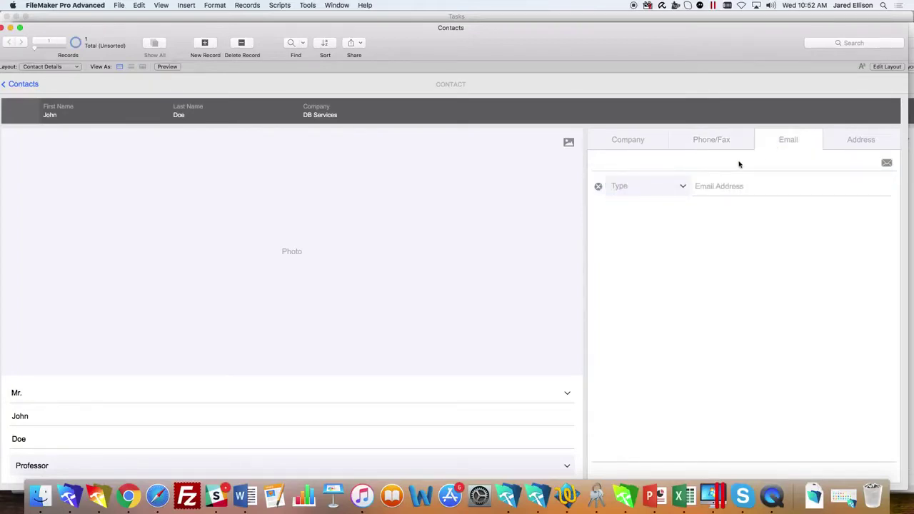
{"action": "left_click", "coordinate": [684, 188]}
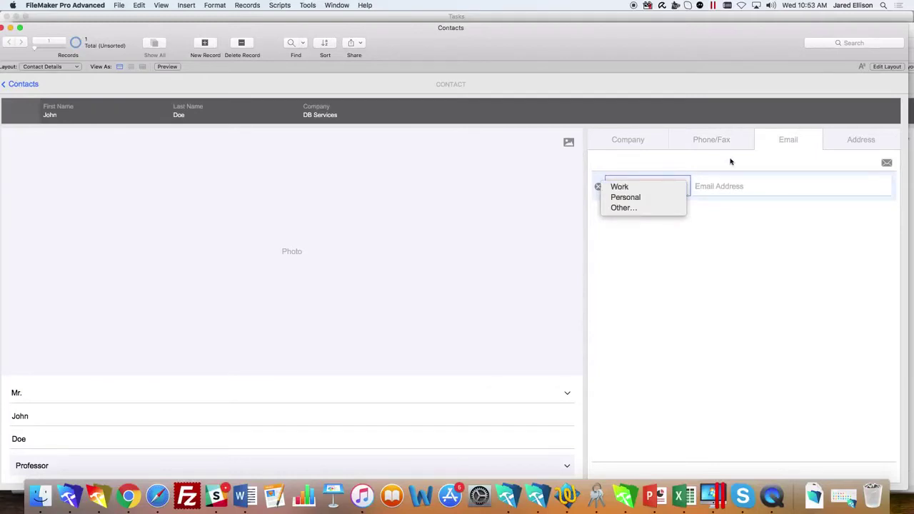
{"action": "left_click", "coordinate": [883, 146]}
{"action": "left_click", "coordinate": [872, 147]}
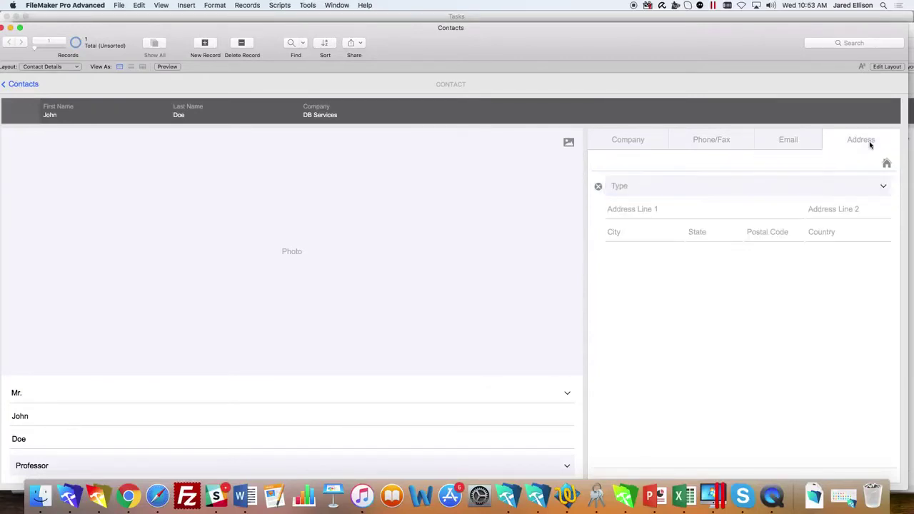
{"action": "left_click", "coordinate": [880, 186]}
{"action": "left_click", "coordinate": [808, 169]}
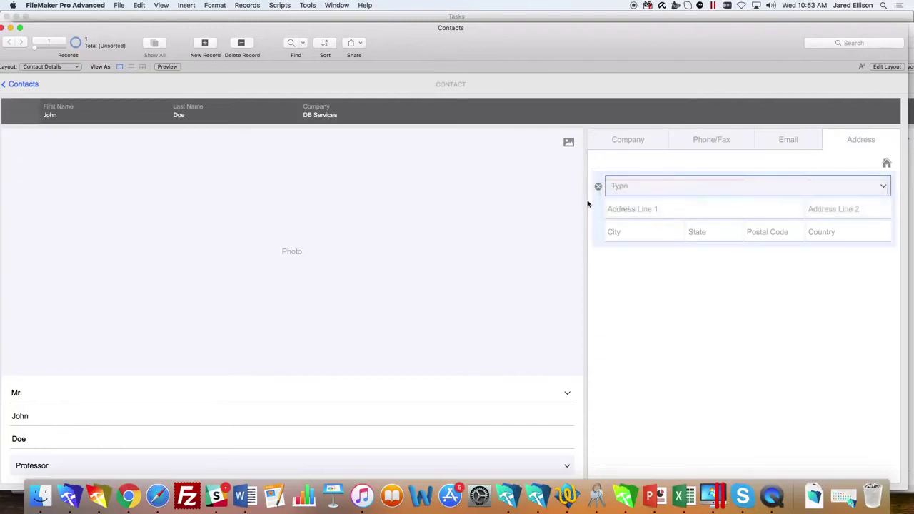
{"action": "left_click", "coordinate": [2, 28]}
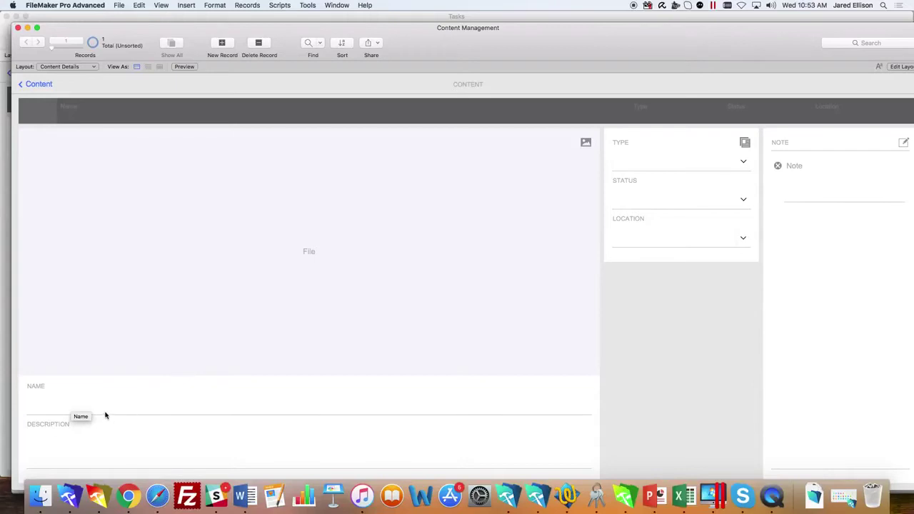
Name the content record Music and enter Office Music as its description.
{"action": "left_click", "coordinate": [77, 406]}
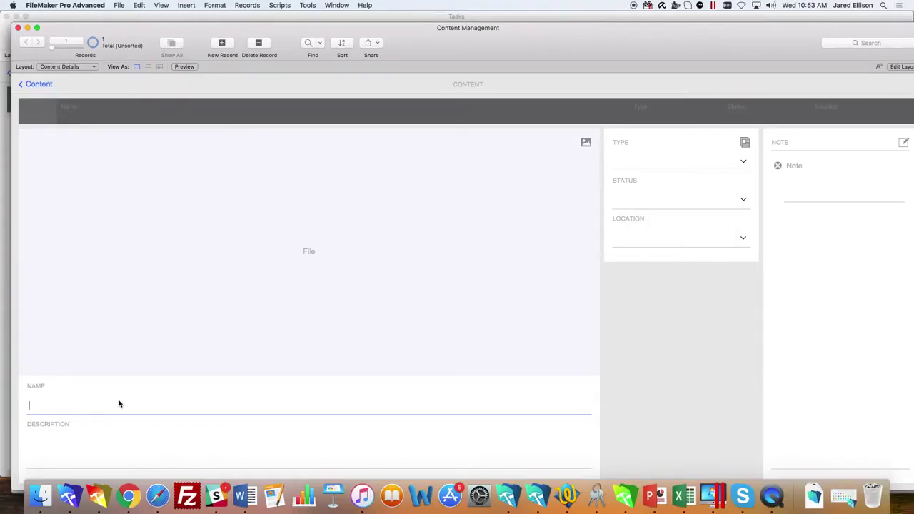
{"action": "type", "text": "Music"}
{"action": "left_click", "coordinate": [106, 448]}
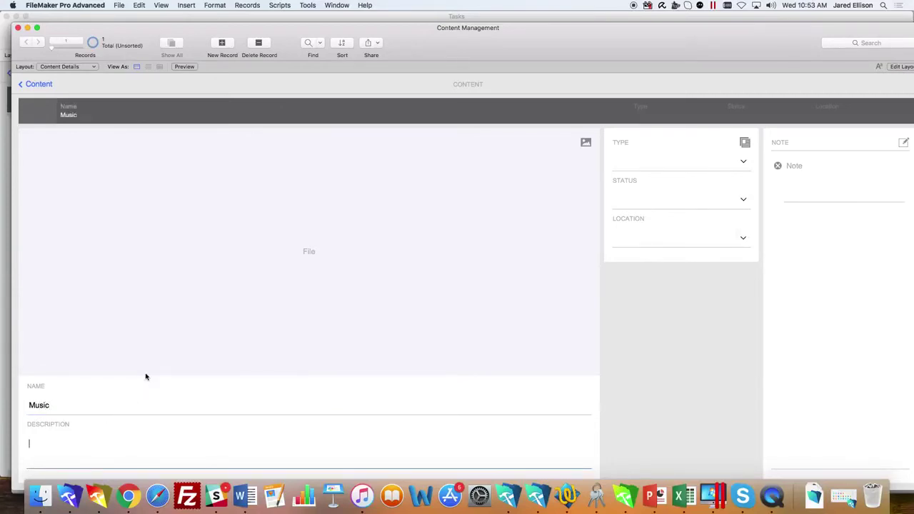
{"action": "type", "text": "Office Music"}
Set the content record's type to Audio and view the available status options.
{"action": "left_click", "coordinate": [640, 166]}
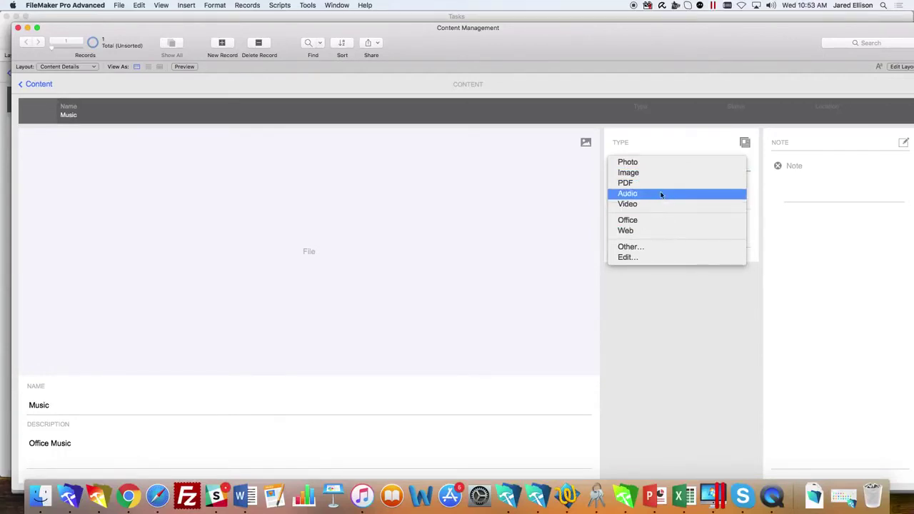
{"action": "left_click", "coordinate": [657, 194]}
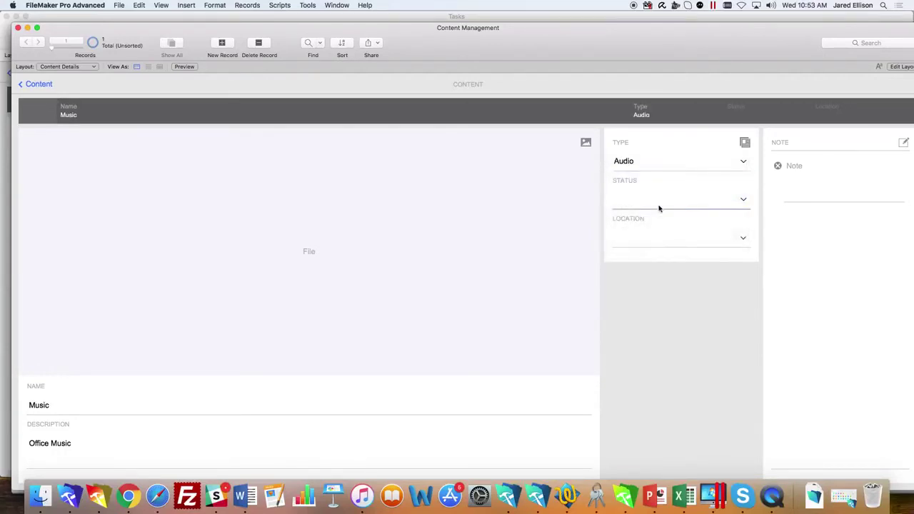
{"action": "left_click", "coordinate": [659, 206]}
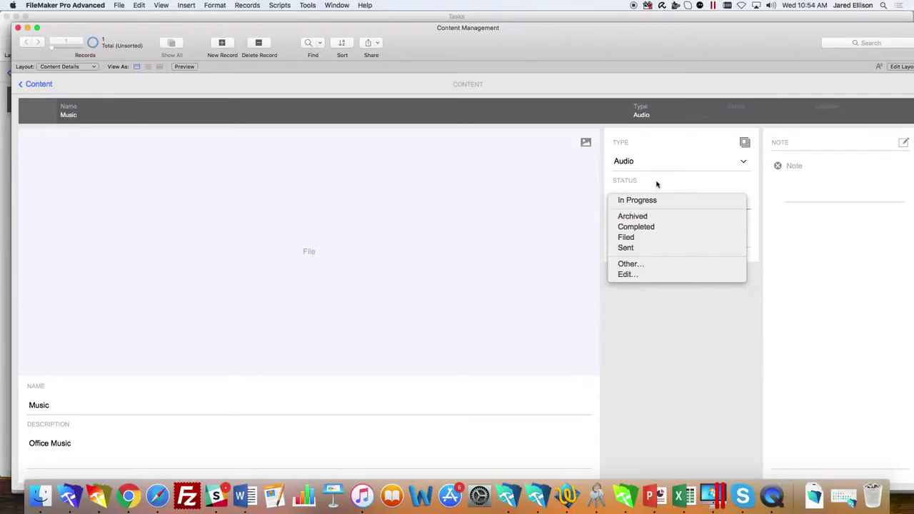
{"action": "left_click", "coordinate": [663, 227]}
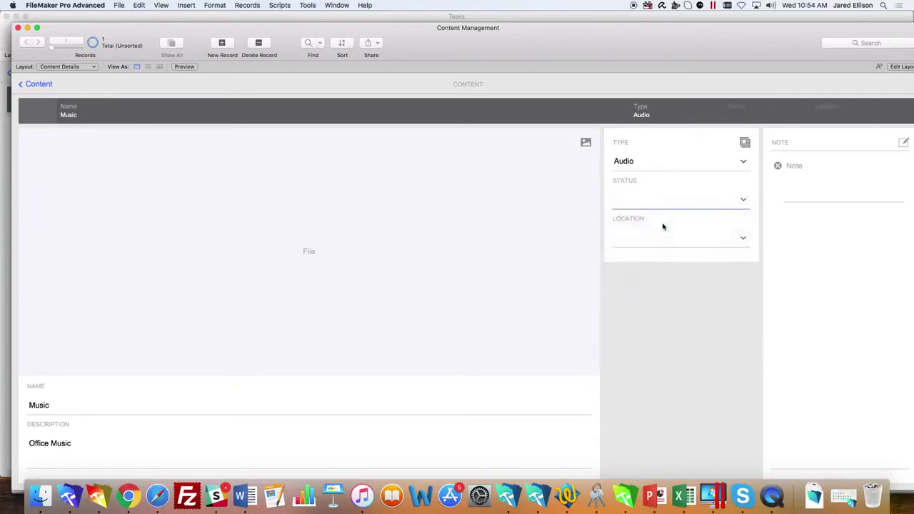
Set the content record's status to Completed and close the Content Management window.
{"action": "left_click", "coordinate": [720, 233]}
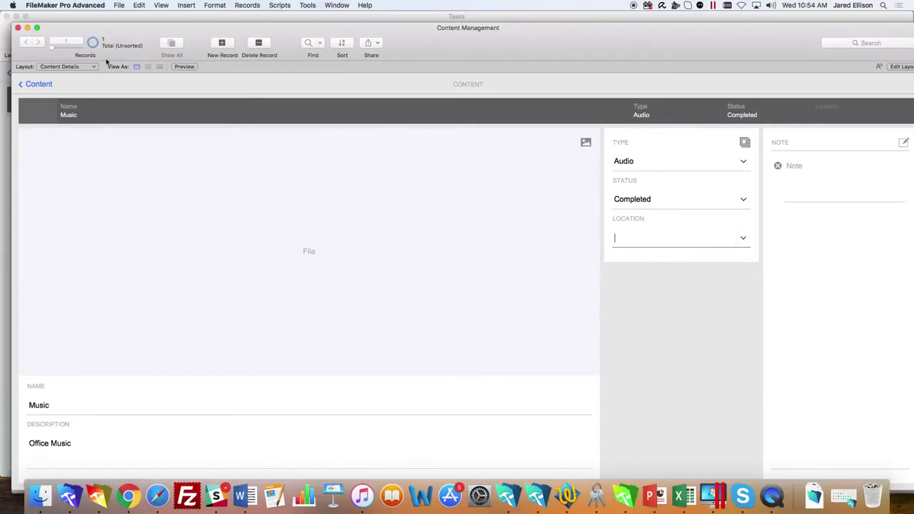
{"action": "left_click", "coordinate": [18, 28]}
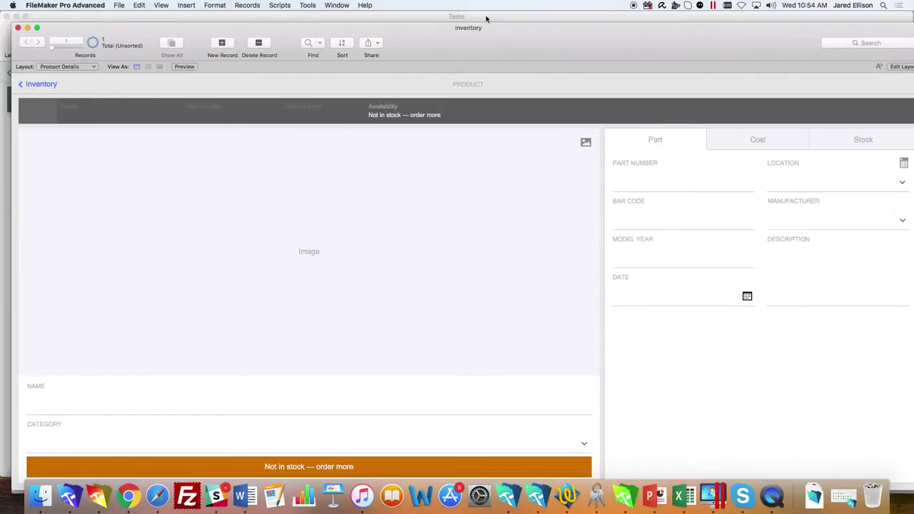
Move the Inventory window fully into view and enter computers as the product's name and mac as its category.
{"action": "left_click_drag", "start_coordinate": [465, 27], "coordinate": [454, 3]}
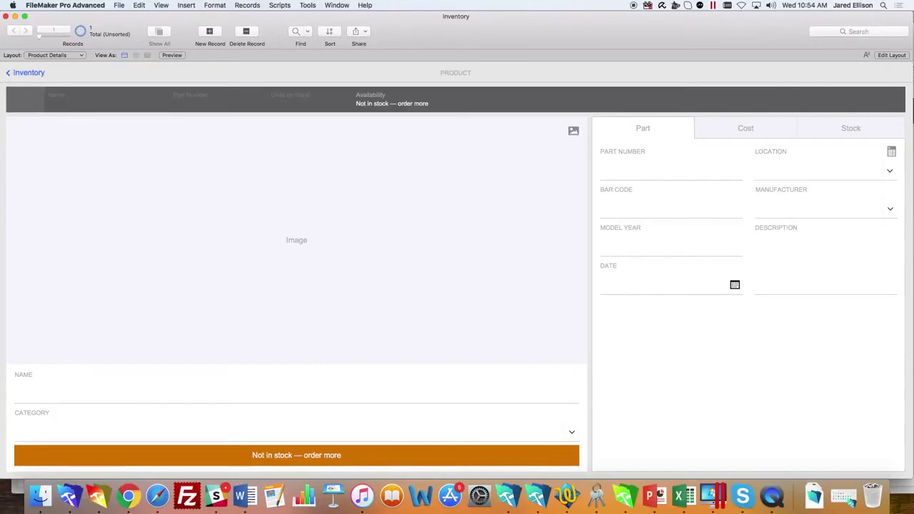
{"action": "left_click", "coordinate": [109, 390]}
{"action": "type", "text": "computers"}
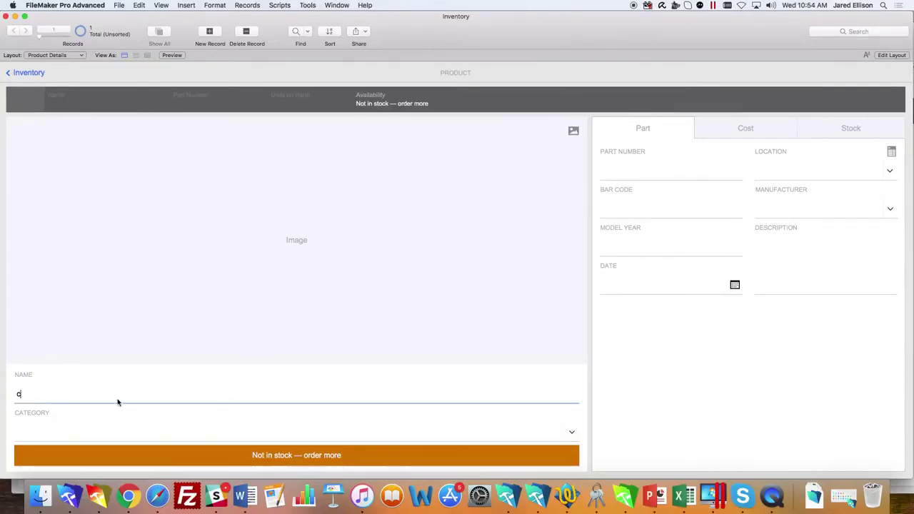
{"action": "left_click", "coordinate": [105, 437]}
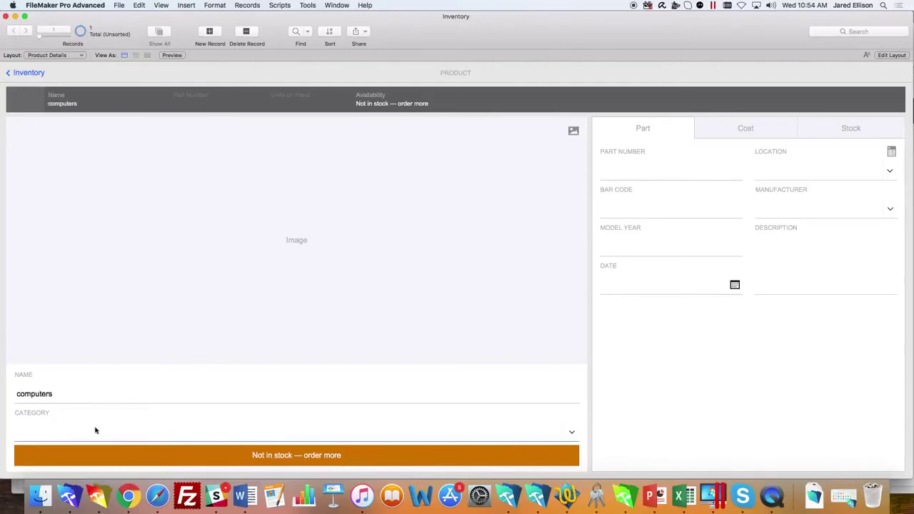
{"action": "type", "text": "mac"}
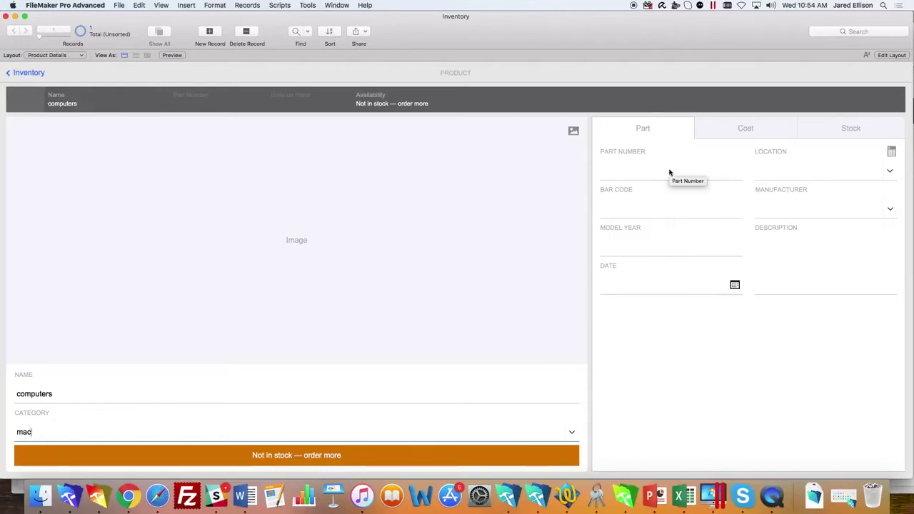
Enter part number 123, bar code 123123 and model year 2018 in the product's part details.
{"action": "left_click", "coordinate": [739, 135]}
{"action": "left_click", "coordinate": [848, 127]}
{"action": "left_click", "coordinate": [646, 129]}
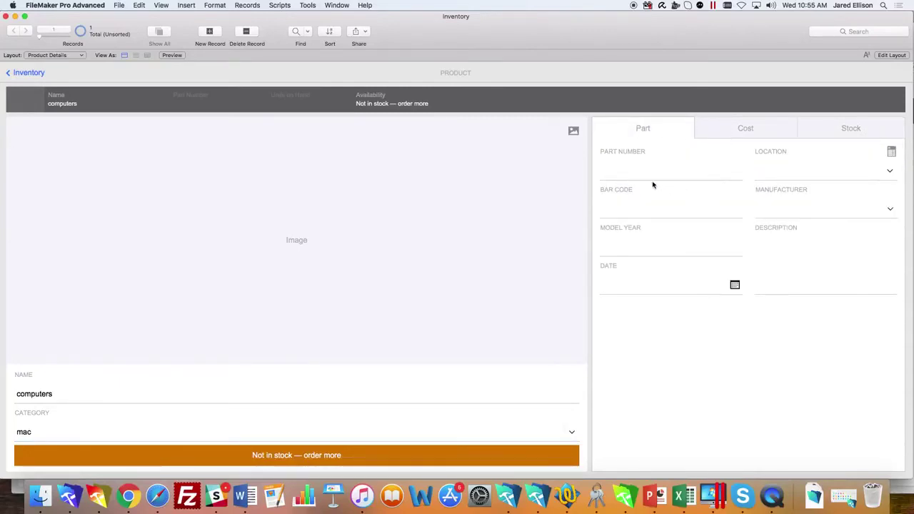
{"action": "left_click", "coordinate": [611, 171]}
{"action": "type", "text": "123"}
{"action": "key", "text": "Tab"}
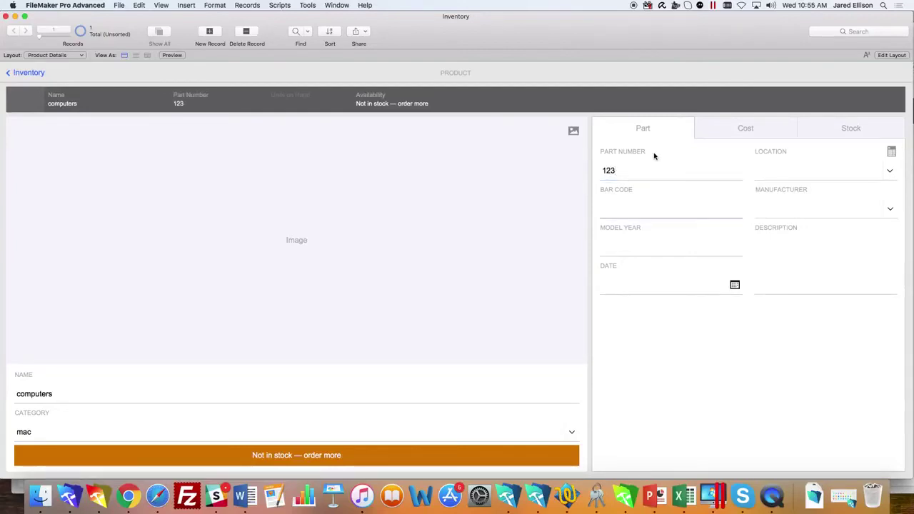
{"action": "type", "text": "123123"}
{"action": "left_click", "coordinate": [633, 251]}
{"action": "type", "text": "2018"}
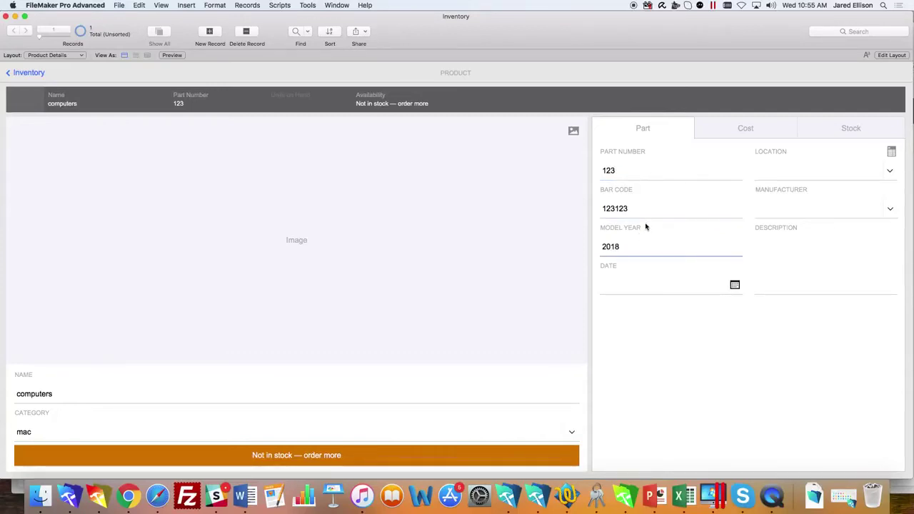
Set the product's unit cost to 20 and its unit price to 25.
{"action": "left_click", "coordinate": [750, 137]}
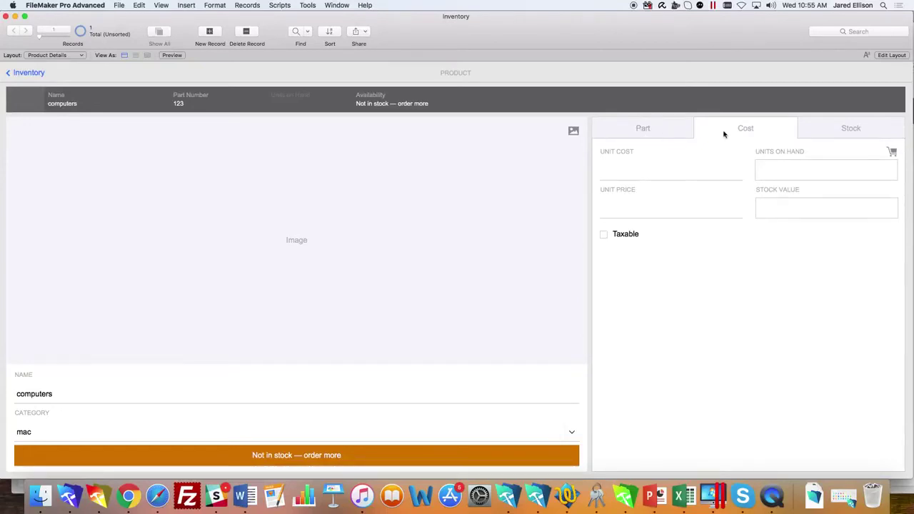
{"action": "left_click", "coordinate": [614, 174]}
{"action": "type", "text": "20"}
{"action": "left_click", "coordinate": [653, 206]}
{"action": "type", "text": "25"}
{"action": "left_click", "coordinate": [733, 312]}
{"action": "left_click", "coordinate": [779, 167]}
Add a stock entry of 20 units for the computers product.
{"action": "left_click", "coordinate": [852, 130]}
{"action": "left_click", "coordinate": [644, 177]}
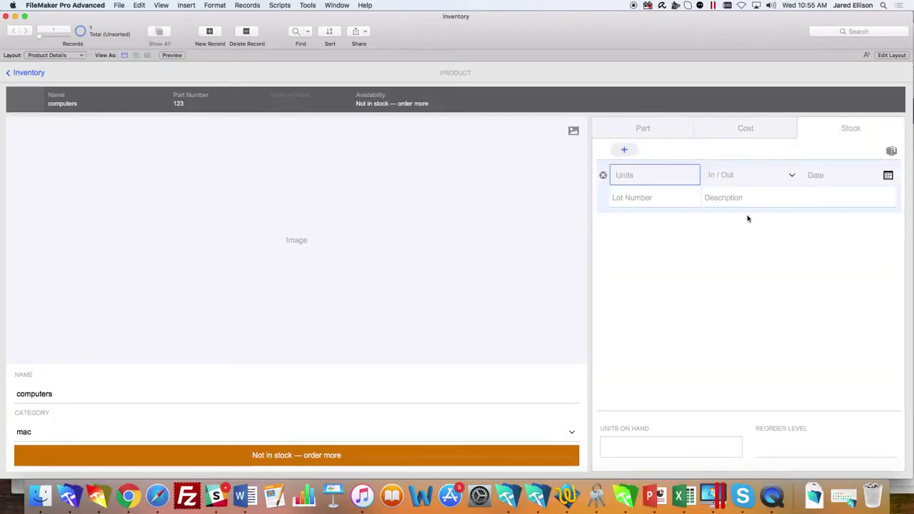
{"action": "type", "text": "20"}
{"action": "left_click", "coordinate": [729, 273]}
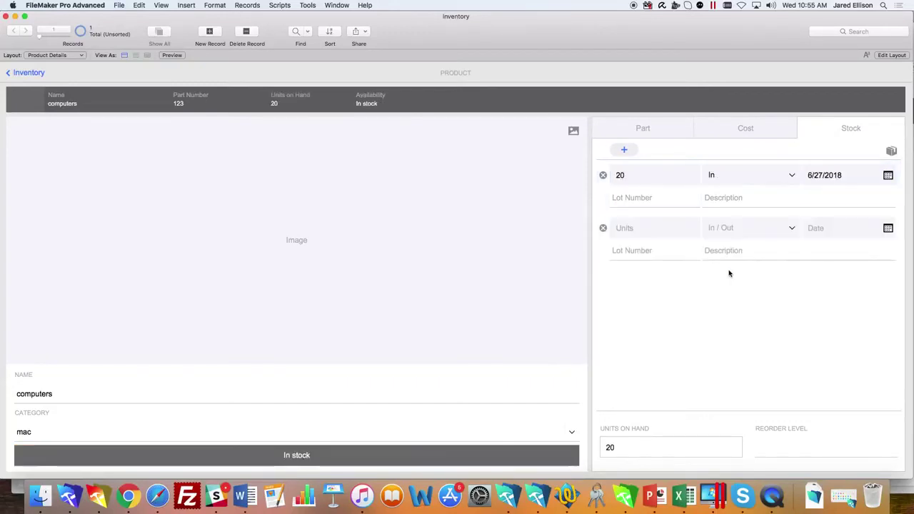
Switch the 20-unit stock entry to Out and return it to In.
{"action": "left_click", "coordinate": [788, 187]}
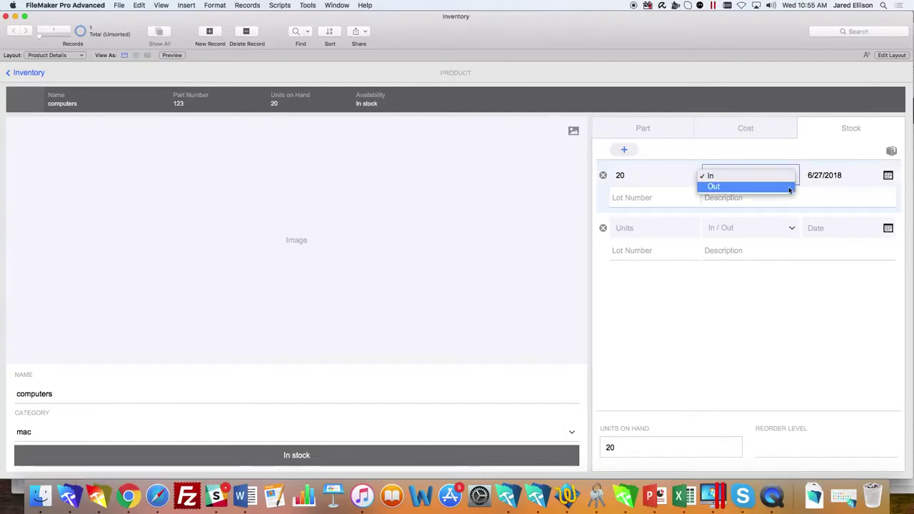
{"action": "left_click", "coordinate": [789, 188]}
{"action": "left_click", "coordinate": [790, 178]}
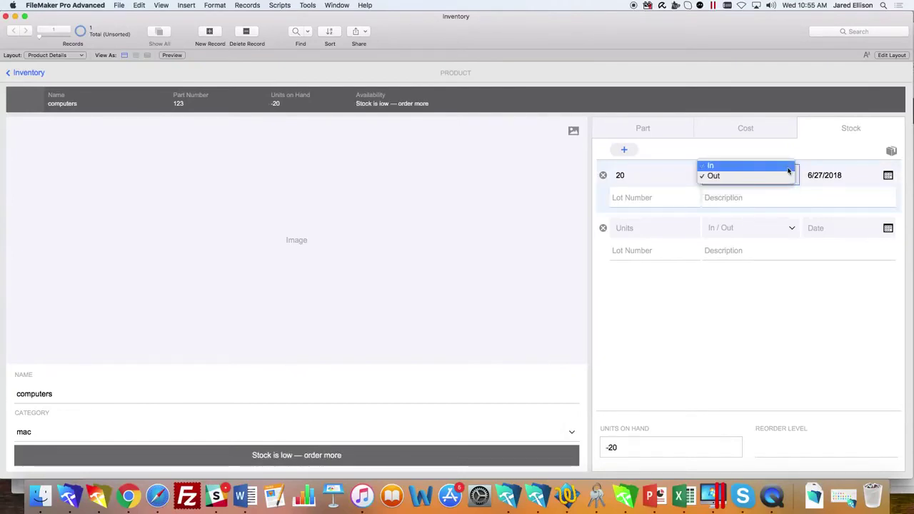
{"action": "left_click", "coordinate": [785, 165]}
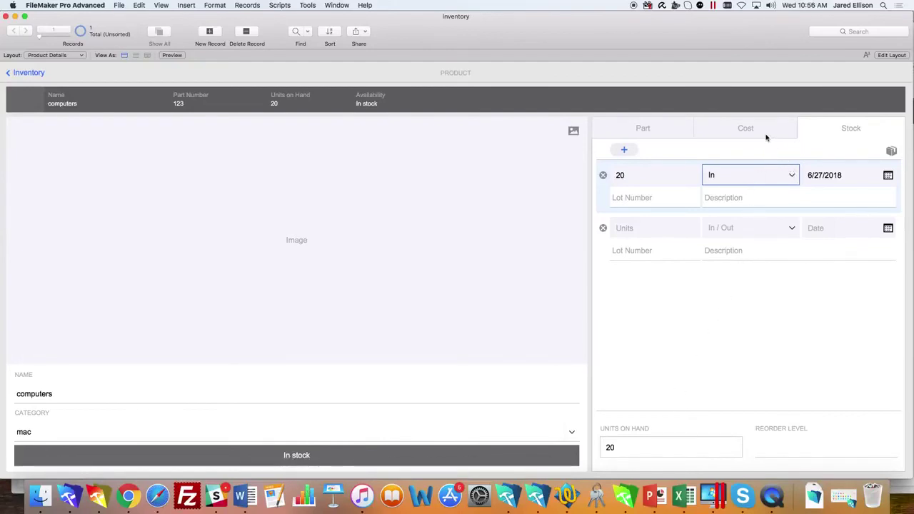
Review the product's cost, units on hand and stock value, and close the Inventory window.
{"action": "left_click", "coordinate": [766, 136]}
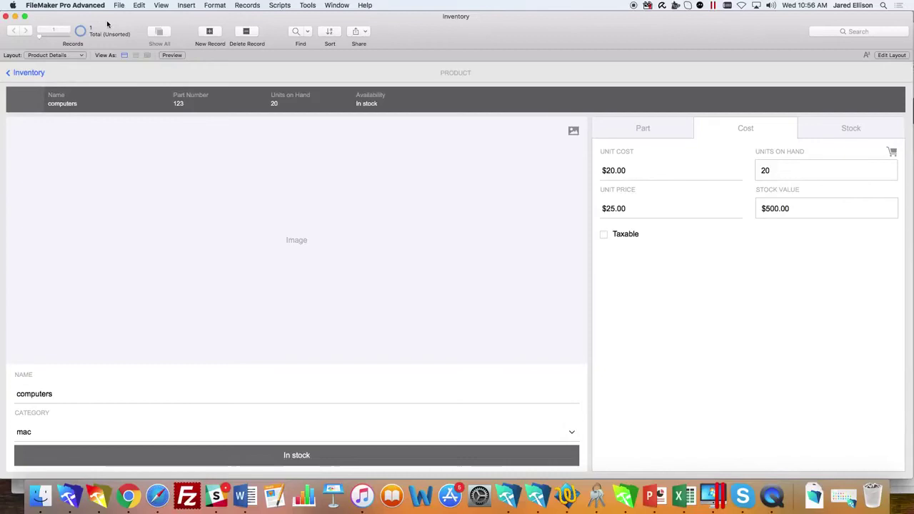
{"action": "left_click", "coordinate": [5, 16]}
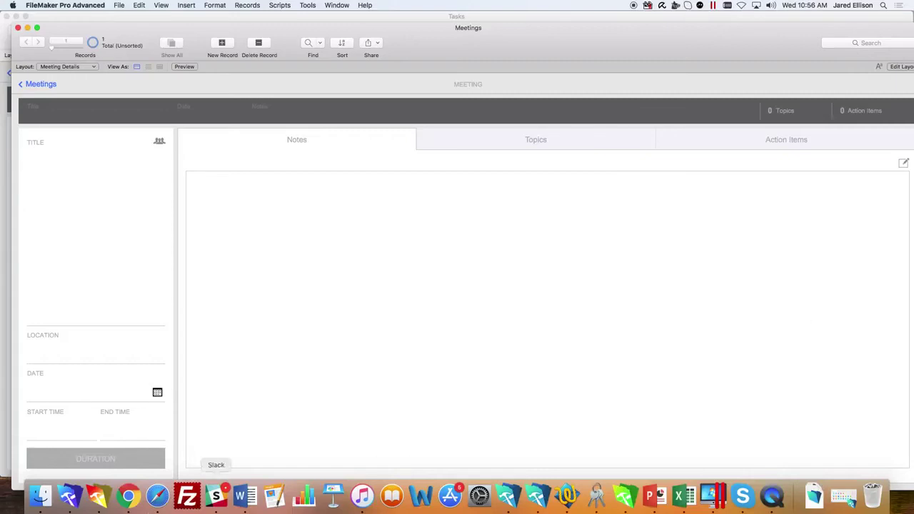
Enter indianapols as the meeting's location and set its date to 6/27/2018.
{"action": "left_click", "coordinate": [50, 357]}
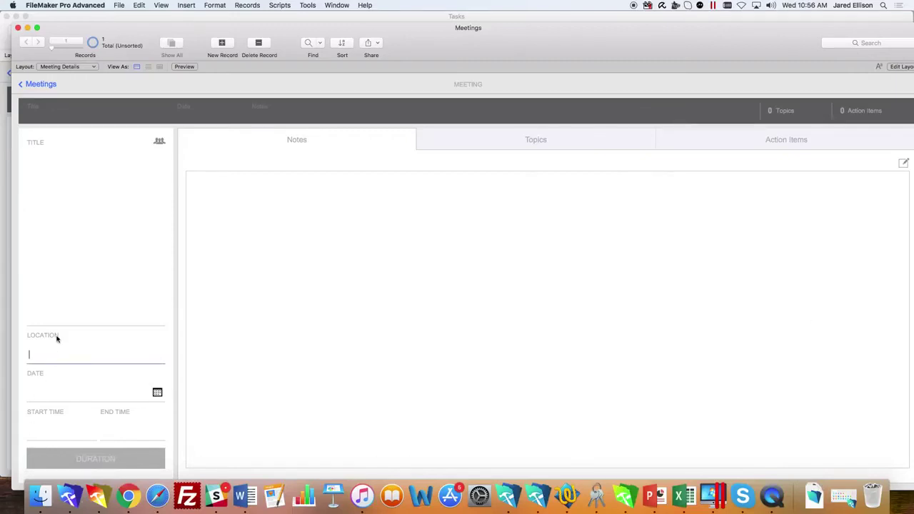
{"action": "left_click", "coordinate": [54, 324]}
{"action": "left_click", "coordinate": [54, 357]}
{"action": "type", "text": "indianapolis"}
{"action": "left_click", "coordinate": [62, 392]}
{"action": "left_click", "coordinate": [157, 393]}
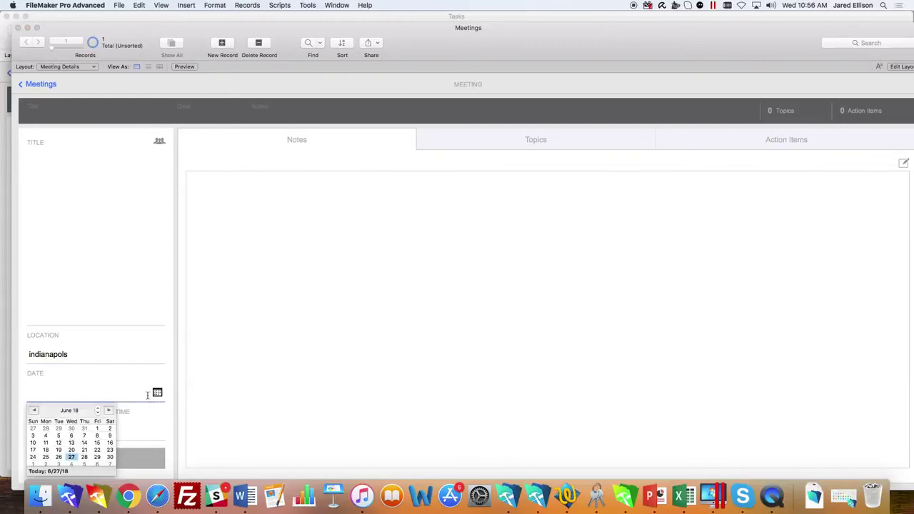
{"action": "left_click", "coordinate": [72, 457]}
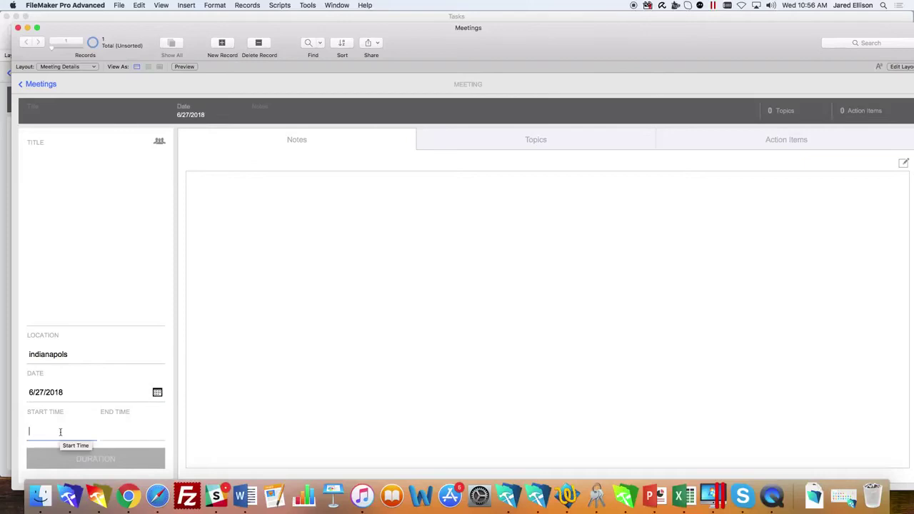
Set the meeting's start time to 9:00 AM and its end time to 10:00 AM.
{"action": "type", "text": "9"}
{"action": "left_click", "coordinate": [108, 431]}
{"action": "type", "text": "10"}
{"action": "left_click", "coordinate": [125, 458]}
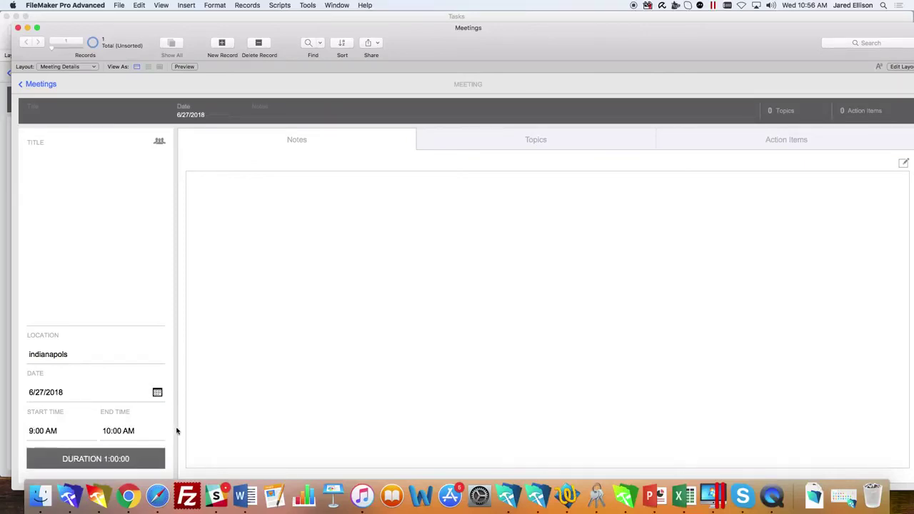
Add two meeting topics with the subjects budget and tax.
{"action": "left_click", "coordinate": [267, 246]}
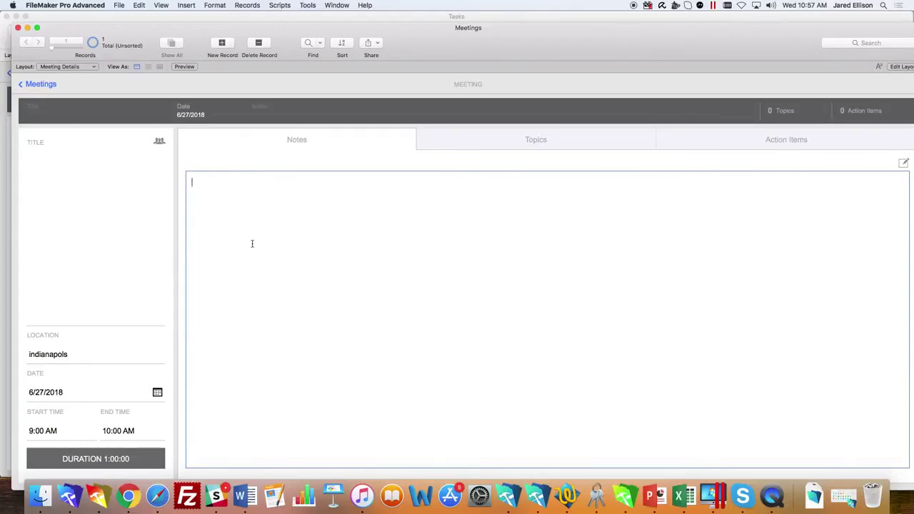
{"action": "left_click", "coordinate": [515, 140]}
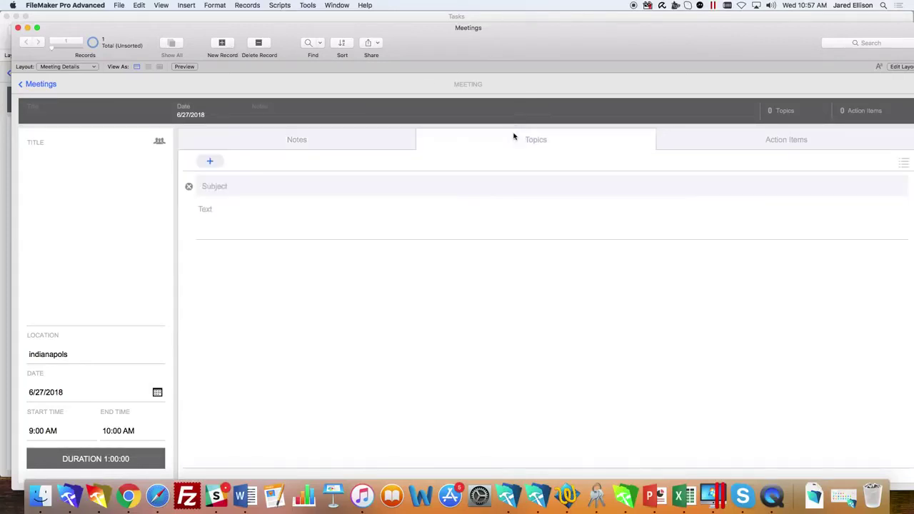
{"action": "left_click", "coordinate": [326, 187]}
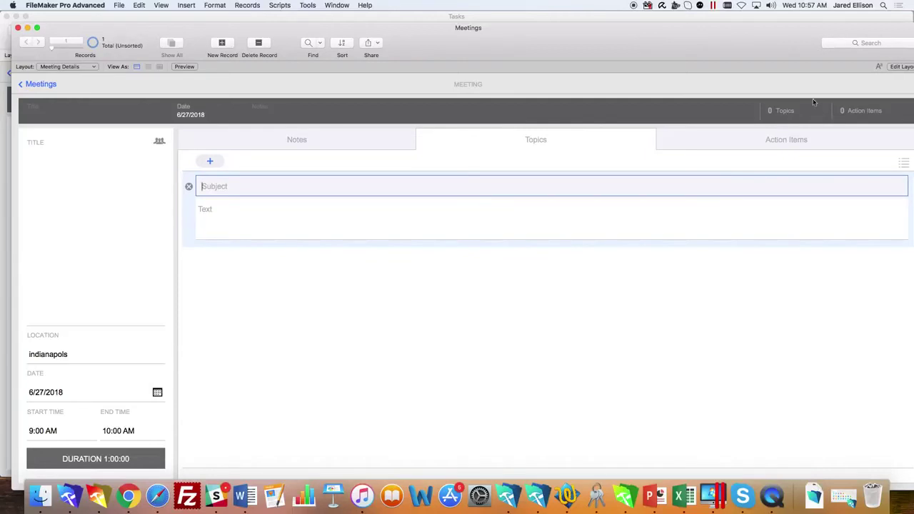
{"action": "type", "text": "budget"}
{"action": "left_click", "coordinate": [254, 318]}
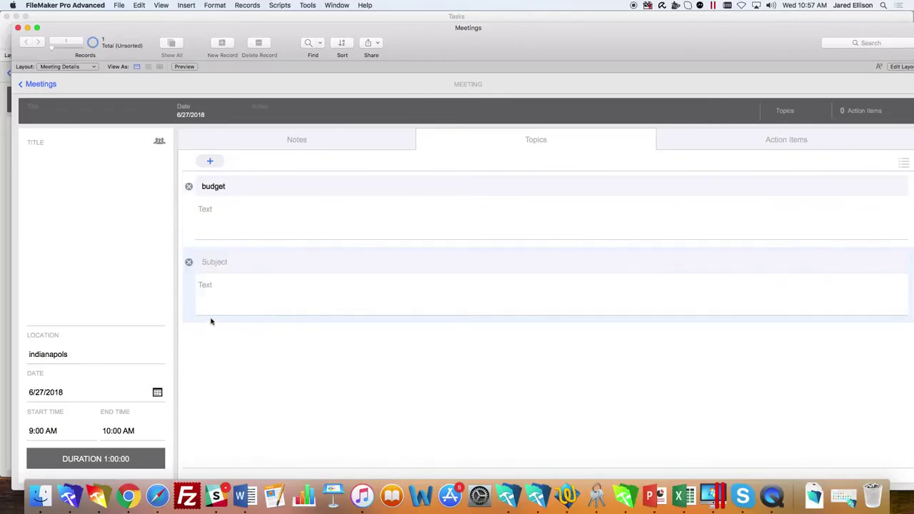
{"action": "left_click", "coordinate": [221, 264]}
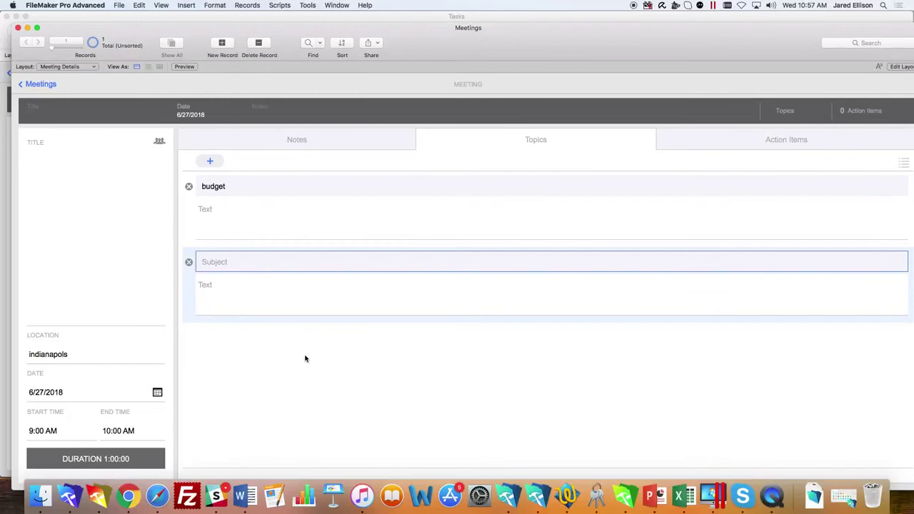
{"action": "type", "text": "tax"}
{"action": "left_click", "coordinate": [305, 359]}
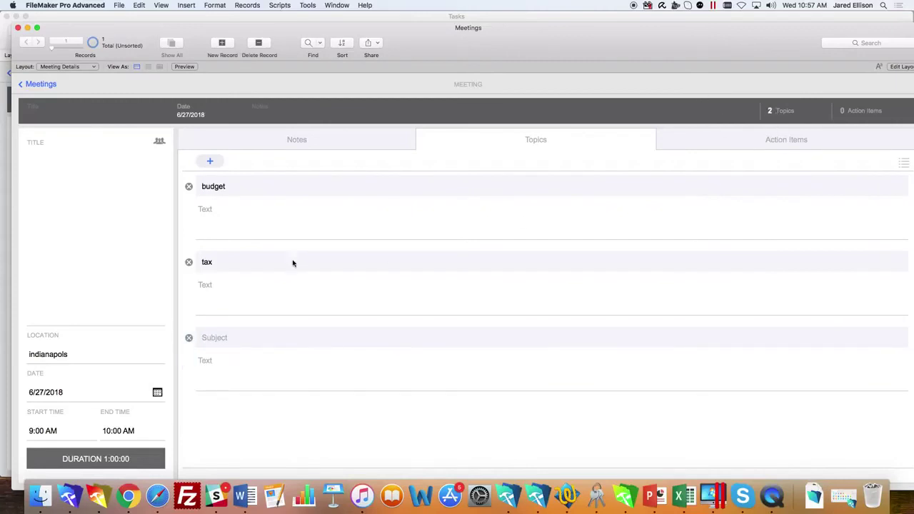
Add a meeting action item with the subject budget.
{"action": "left_click", "coordinate": [768, 143]}
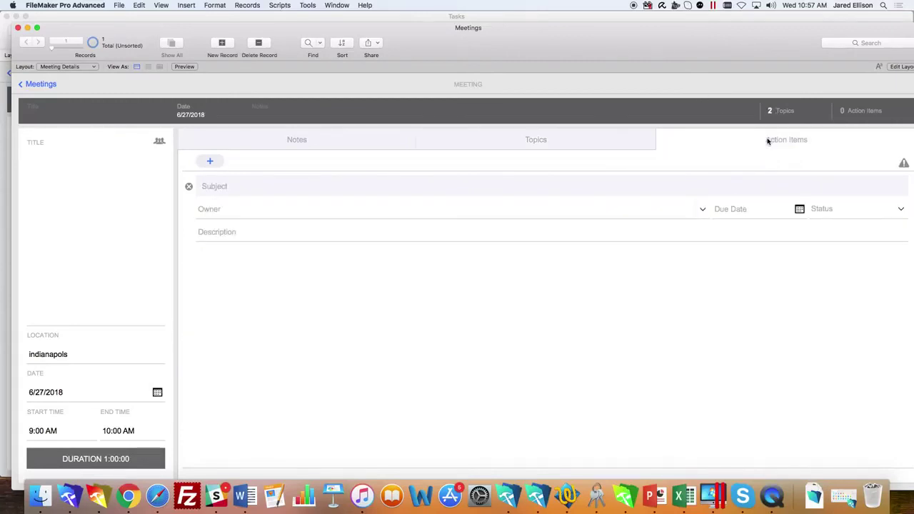
{"action": "left_click", "coordinate": [215, 189]}
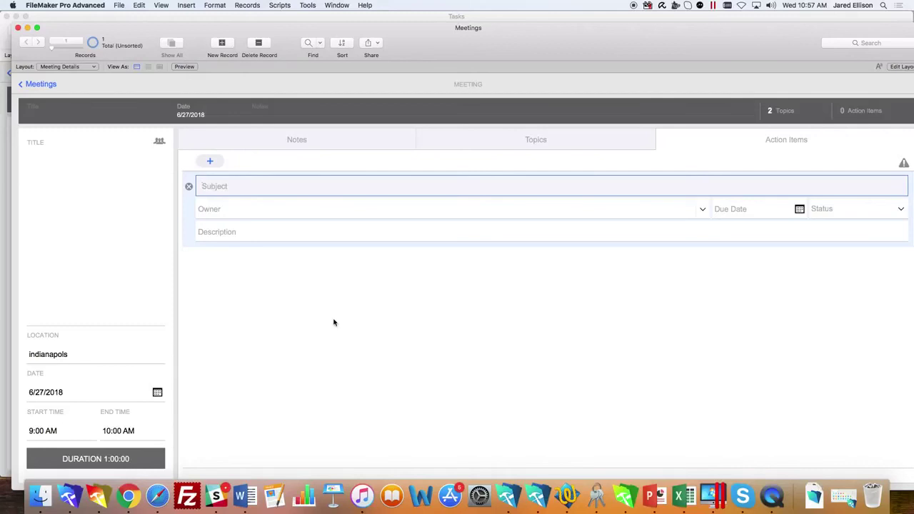
{"action": "type", "text": "budget"}
{"action": "left_click", "coordinate": [339, 318]}
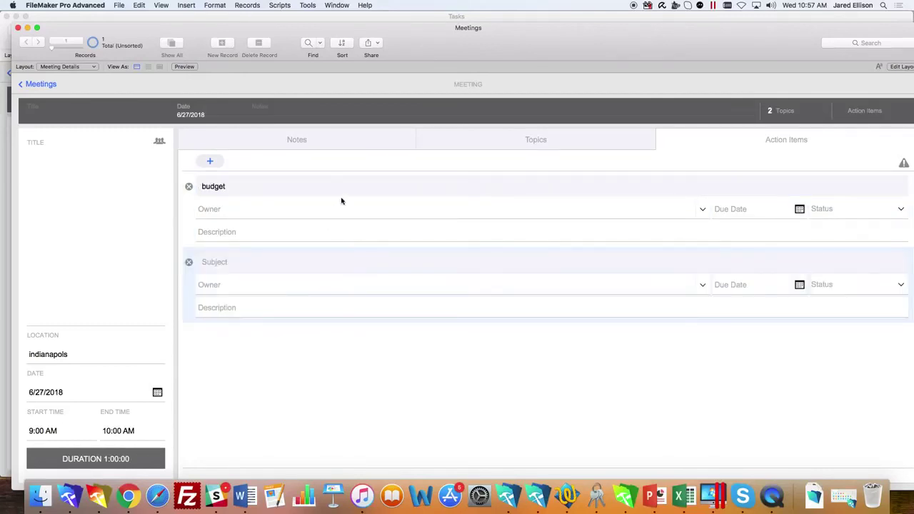
{"action": "left_click", "coordinate": [725, 104]}
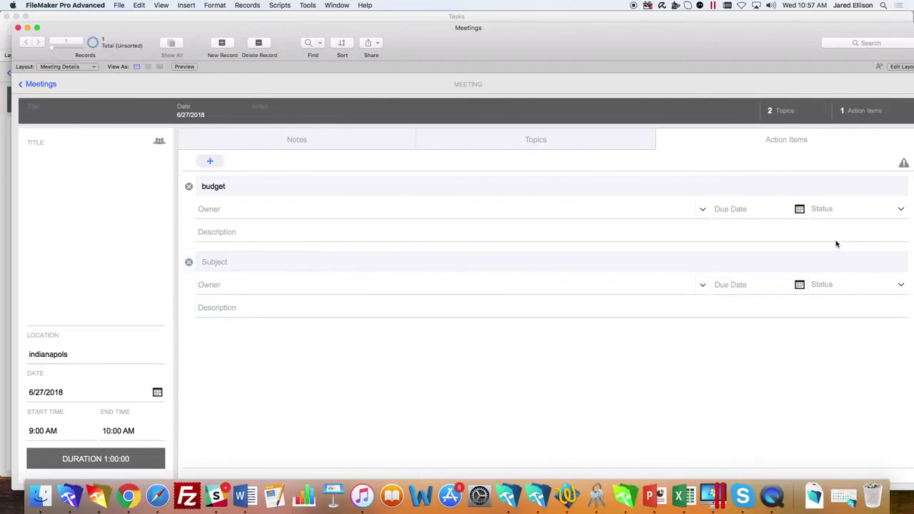
Examine the budget action item's due date field and status options, and close the Meetings window.
{"action": "left_click", "coordinate": [714, 208]}
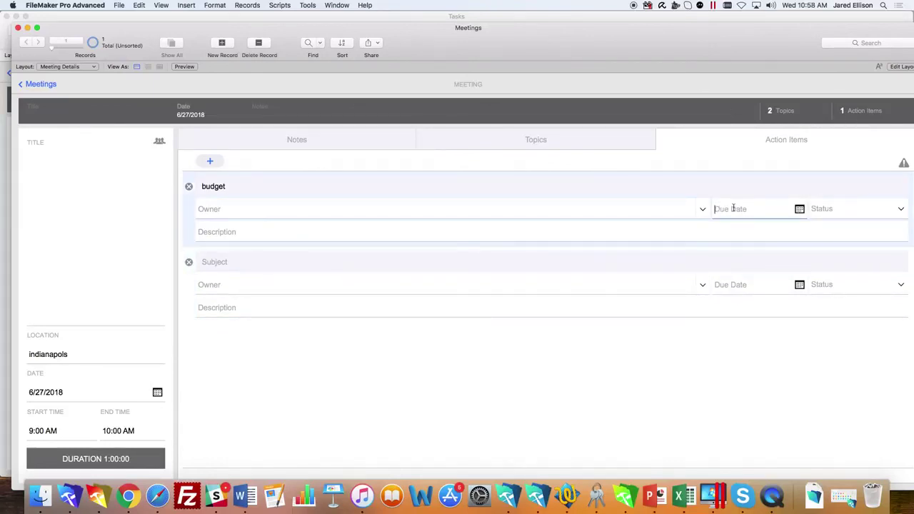
{"action": "left_click", "coordinate": [841, 214]}
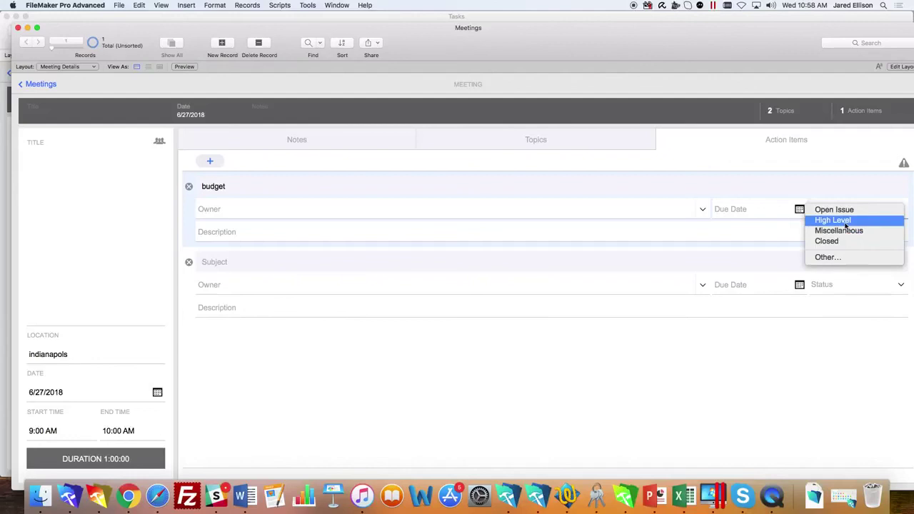
{"action": "left_click", "coordinate": [615, 242]}
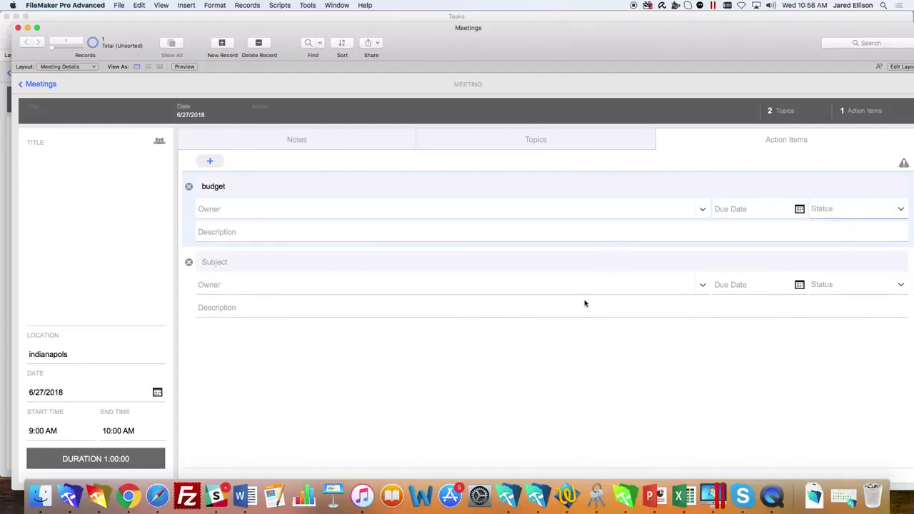
{"action": "left_click", "coordinate": [18, 27]}
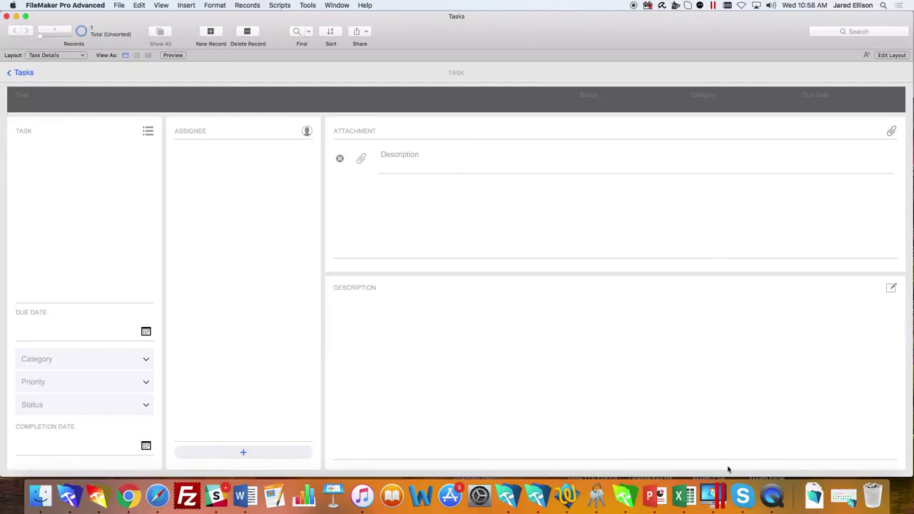
Set the task's category to Business and its priority to High.
{"action": "left_click", "coordinate": [128, 360]}
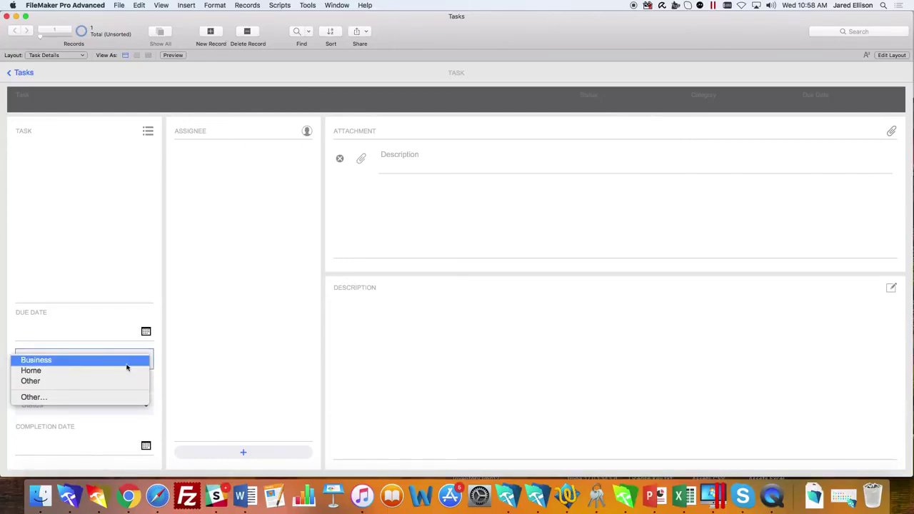
{"action": "left_click", "coordinate": [126, 362]}
{"action": "left_click", "coordinate": [84, 383]}
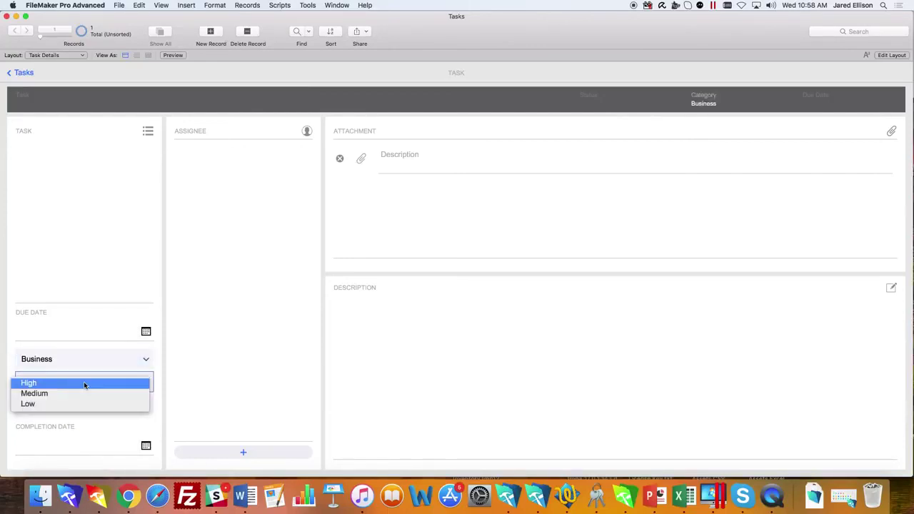
{"action": "left_click", "coordinate": [83, 386]}
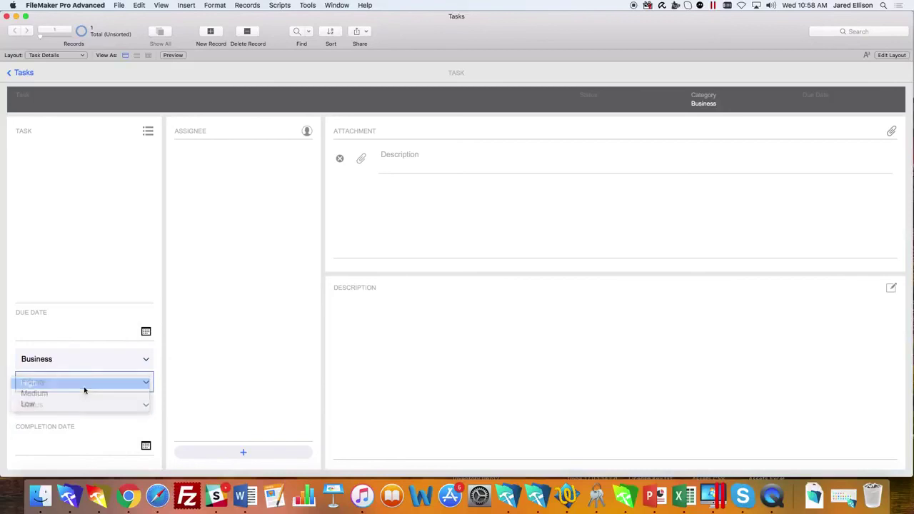
Set the task's status to Postponed and its completion date to 6/28/2018.
{"action": "left_click", "coordinate": [82, 408]}
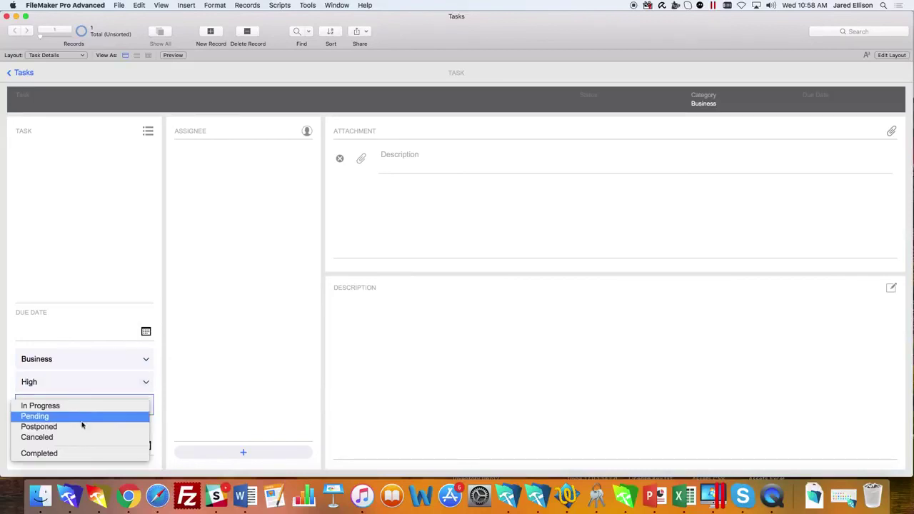
{"action": "left_click", "coordinate": [84, 427]}
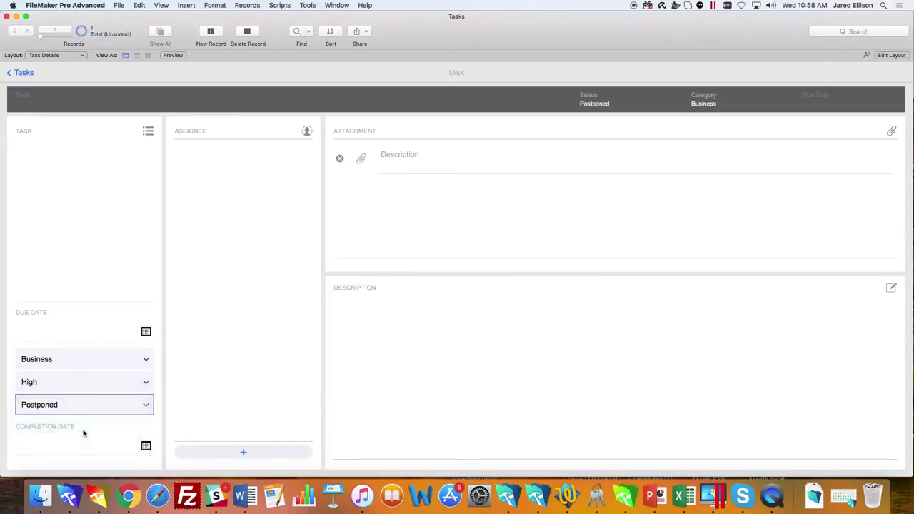
{"action": "left_click", "coordinate": [145, 445]}
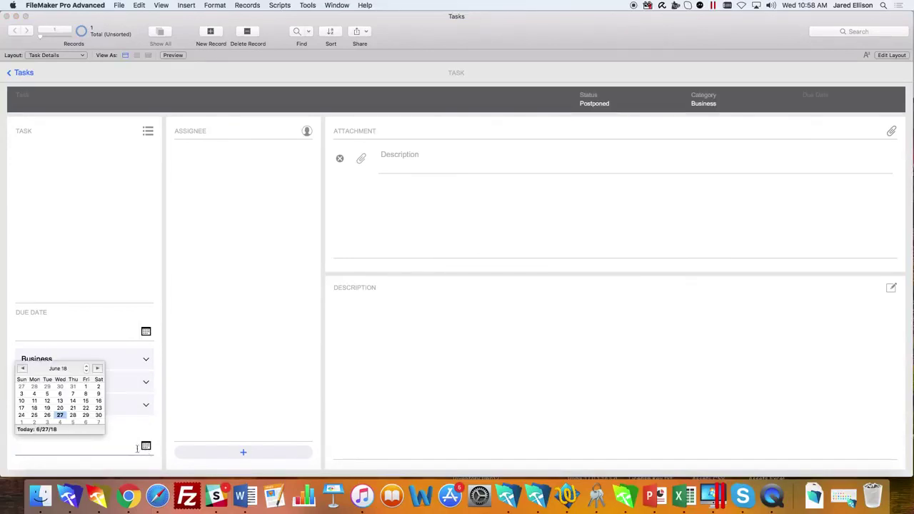
{"action": "left_click", "coordinate": [73, 416]}
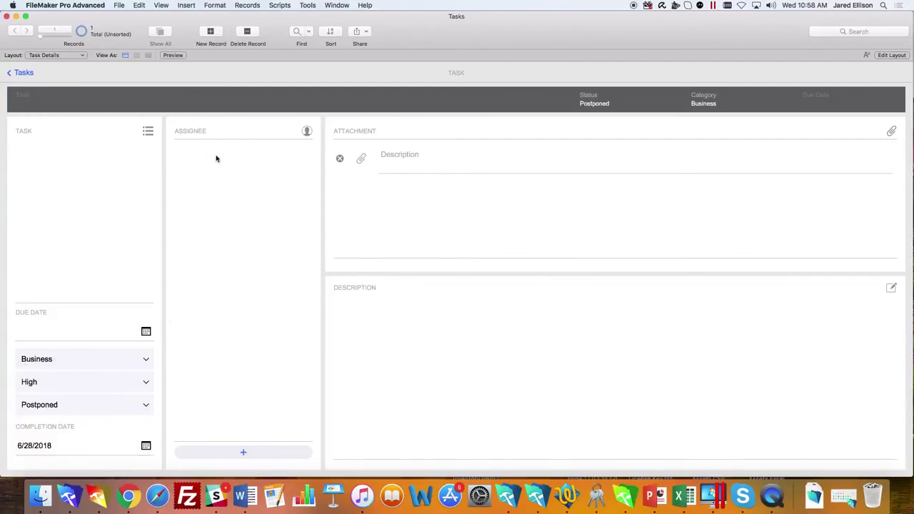
Add a new assignee to the task, entering the person's first and last name without an email.
{"action": "left_click", "coordinate": [247, 455]}
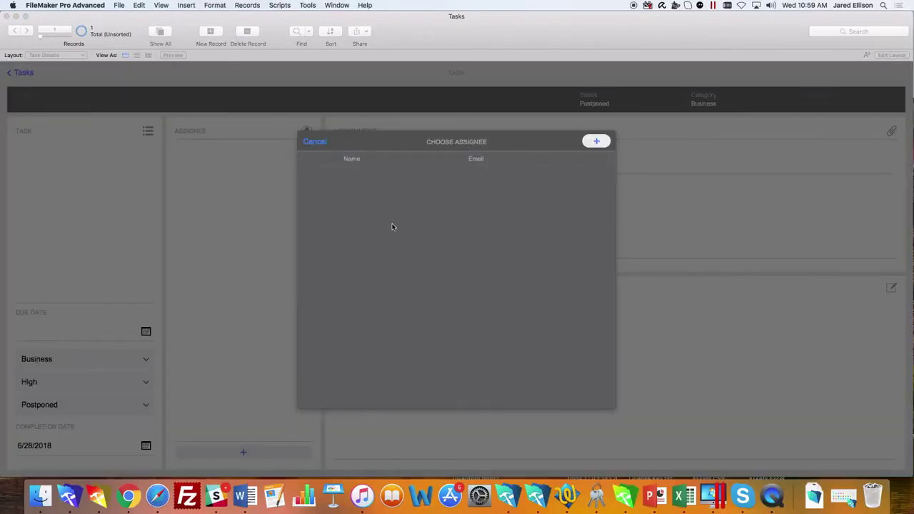
{"action": "left_click", "coordinate": [601, 141]}
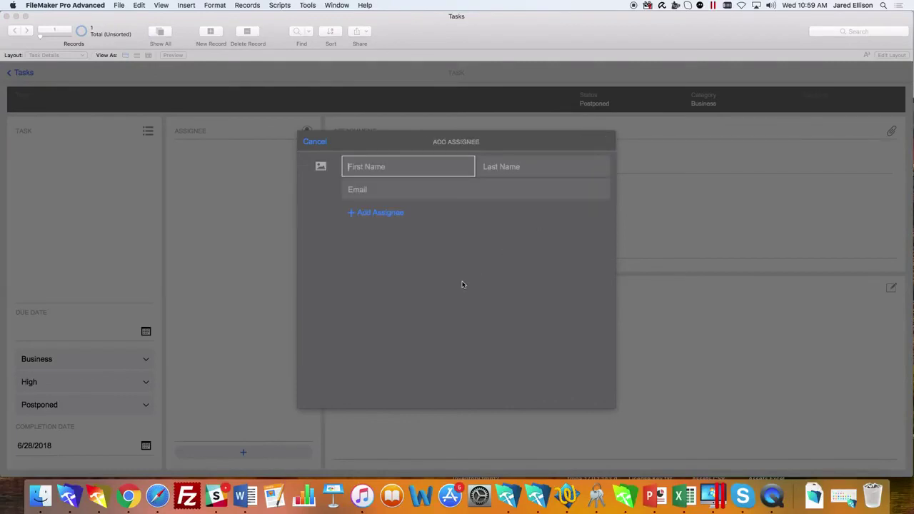
{"action": "type", "text": "John"}
{"action": "key", "text": "Tab"}
{"action": "type", "text": "Doe"}
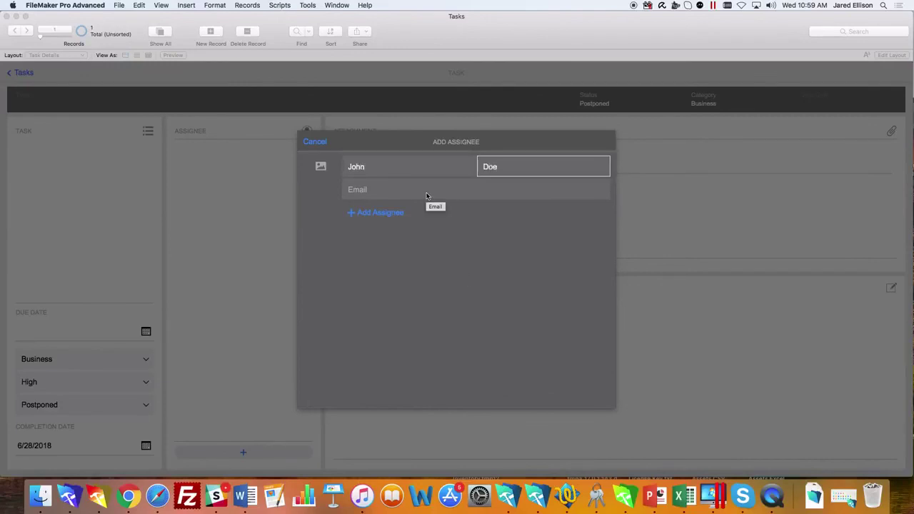
{"action": "left_click", "coordinate": [381, 212]}
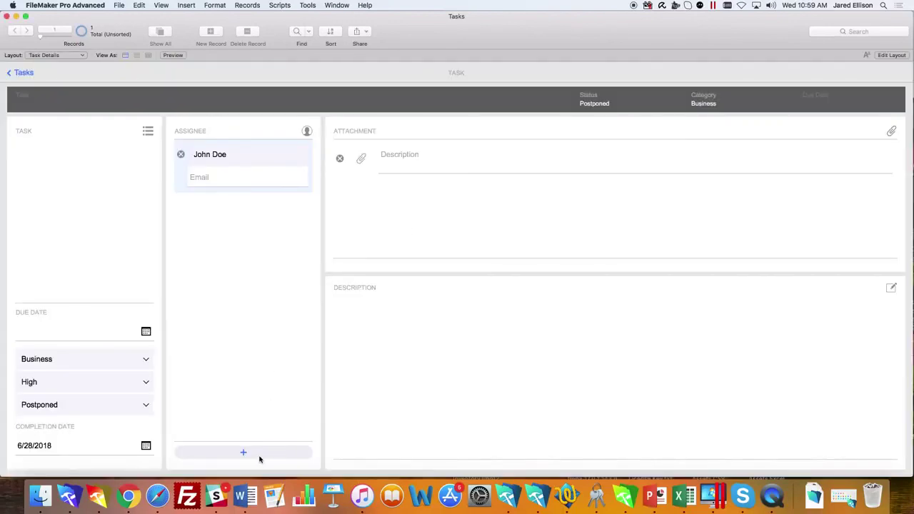
Add a second assignee to the same task, entering only that person's first and last name.
{"action": "left_click", "coordinate": [258, 457]}
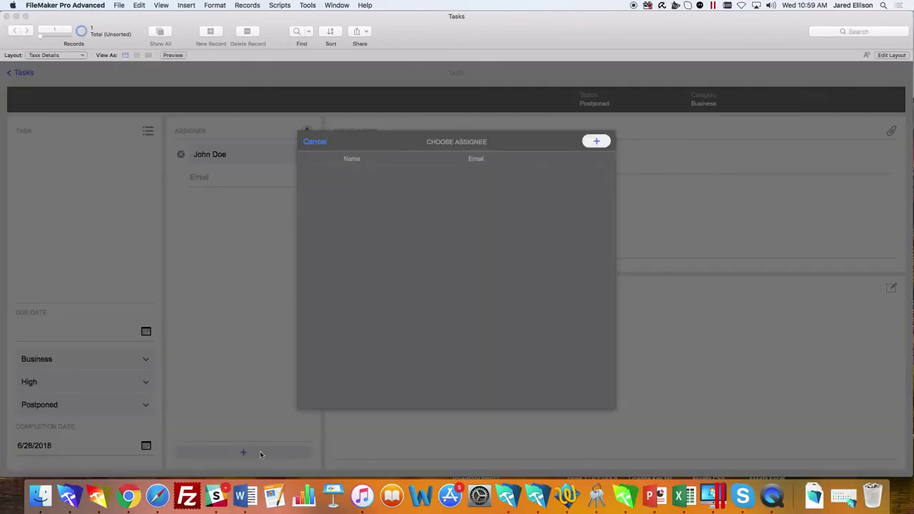
{"action": "left_click", "coordinate": [596, 141]}
{"action": "type", "text": "Jane"}
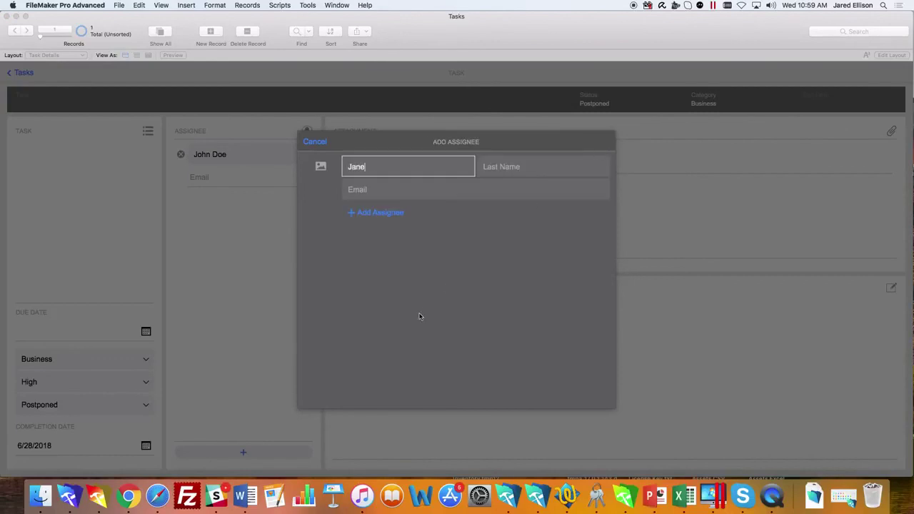
{"action": "key", "text": "Tab"}
{"action": "type", "text": "Doe"}
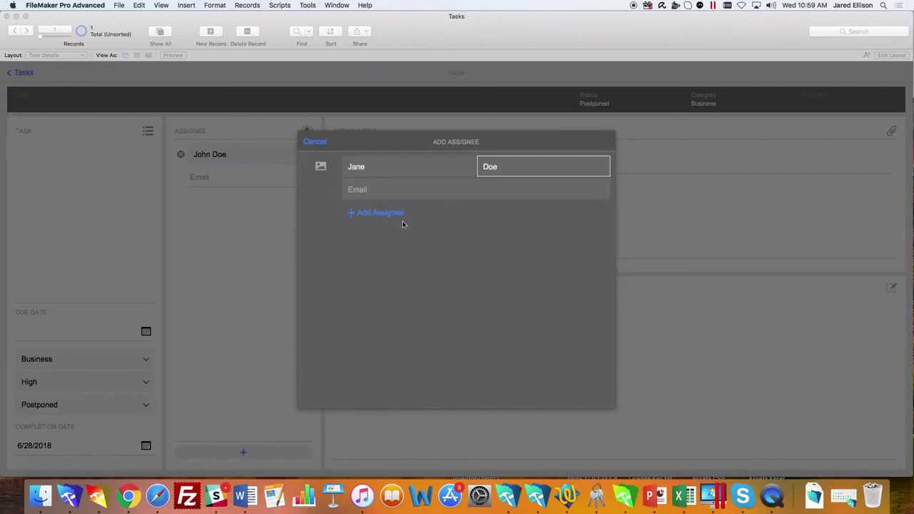
{"action": "left_click", "coordinate": [392, 214]}
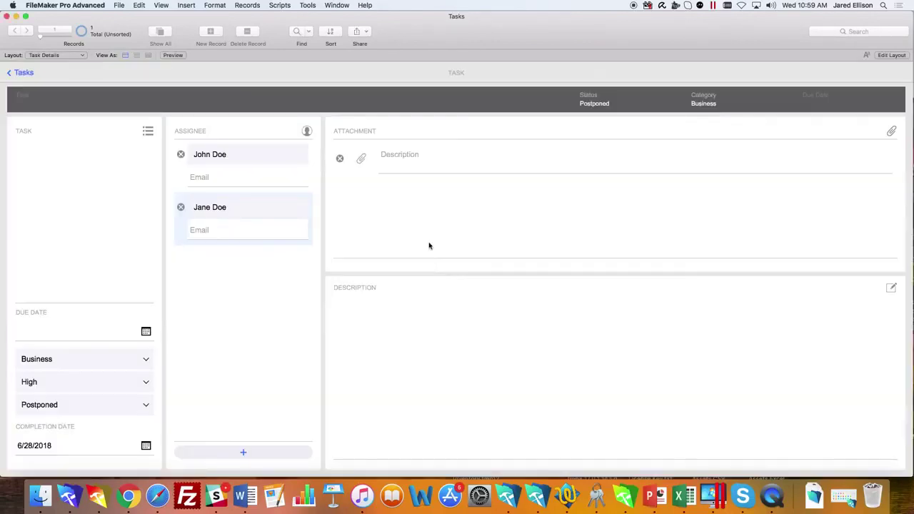
Examine the file container and description field of the task's attachment row.
{"action": "left_click", "coordinate": [357, 161]}
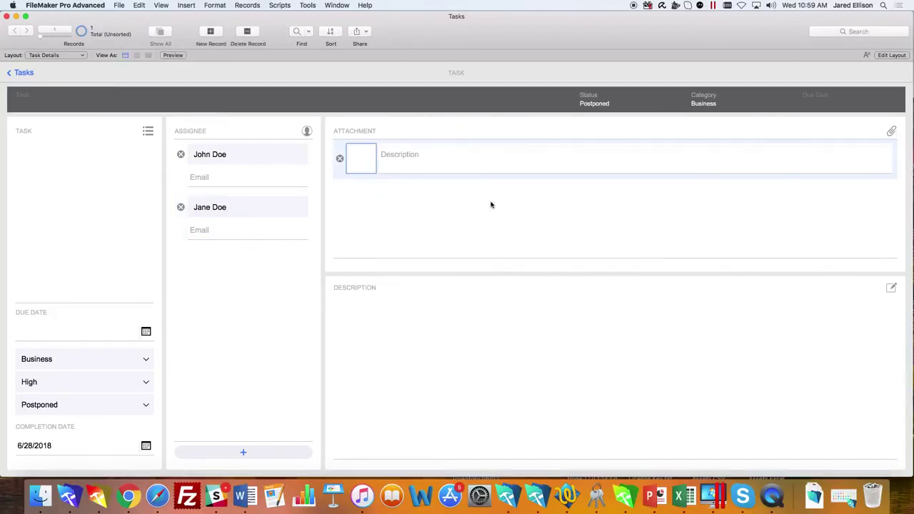
{"action": "left_click", "coordinate": [383, 156]}
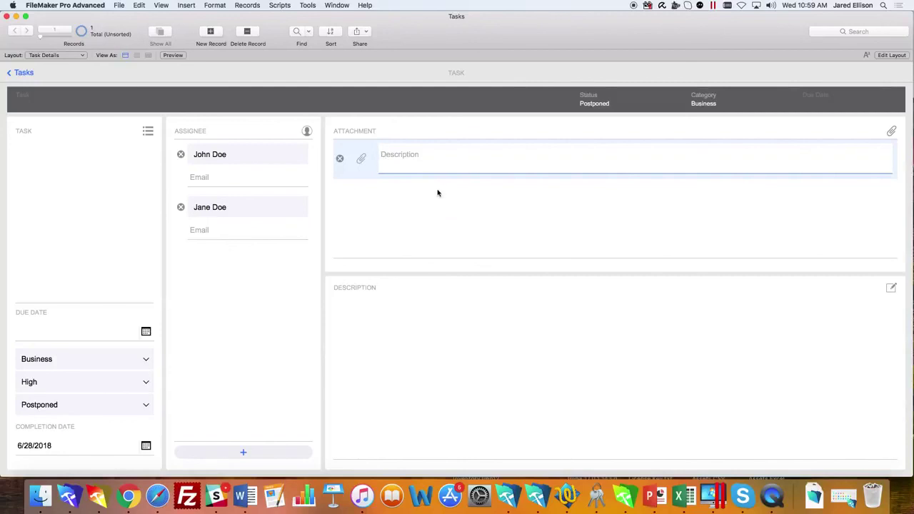